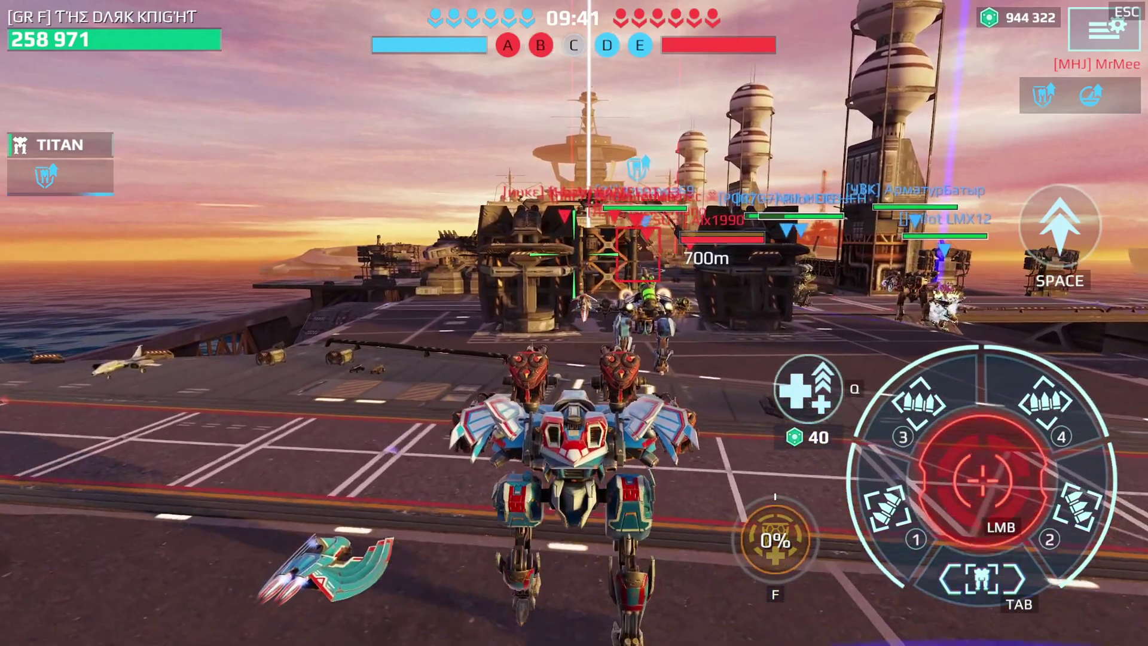
# - Walk the robot across the carrier deck toward the central beacon
pyautogui.press('w')
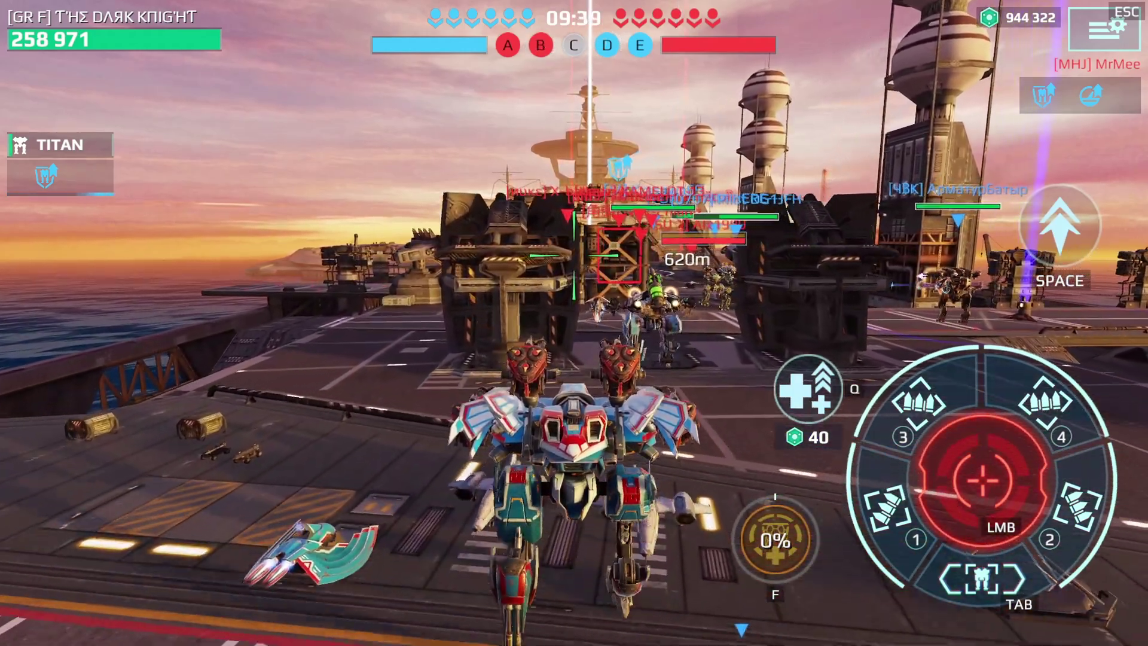
pyautogui.press('w')
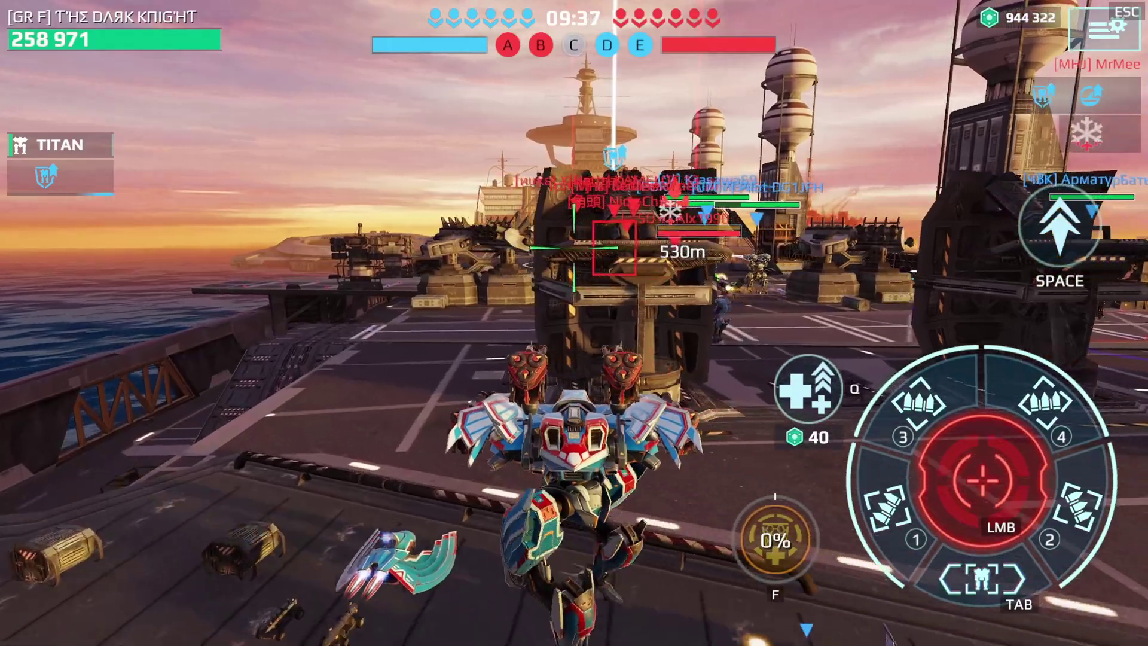
pyautogui.press('w')
# - Fire at the enemy robots while manoeuvring around the central beacon, finishing with the robot's flight ability
pyautogui.click(574, 275)
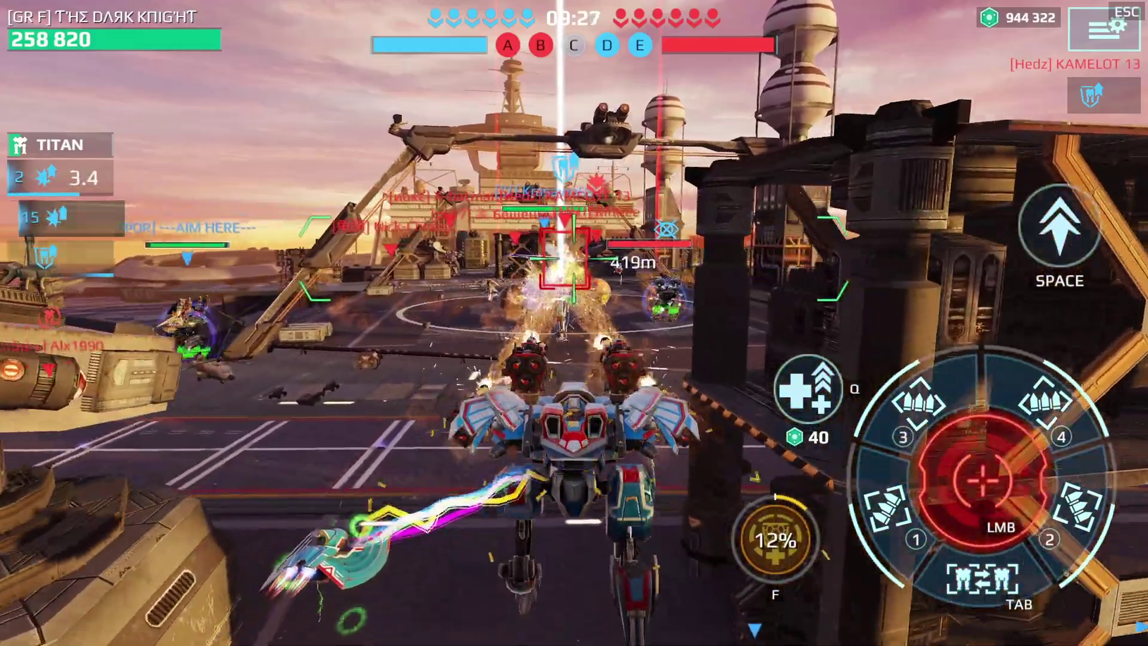
pyautogui.press('w')
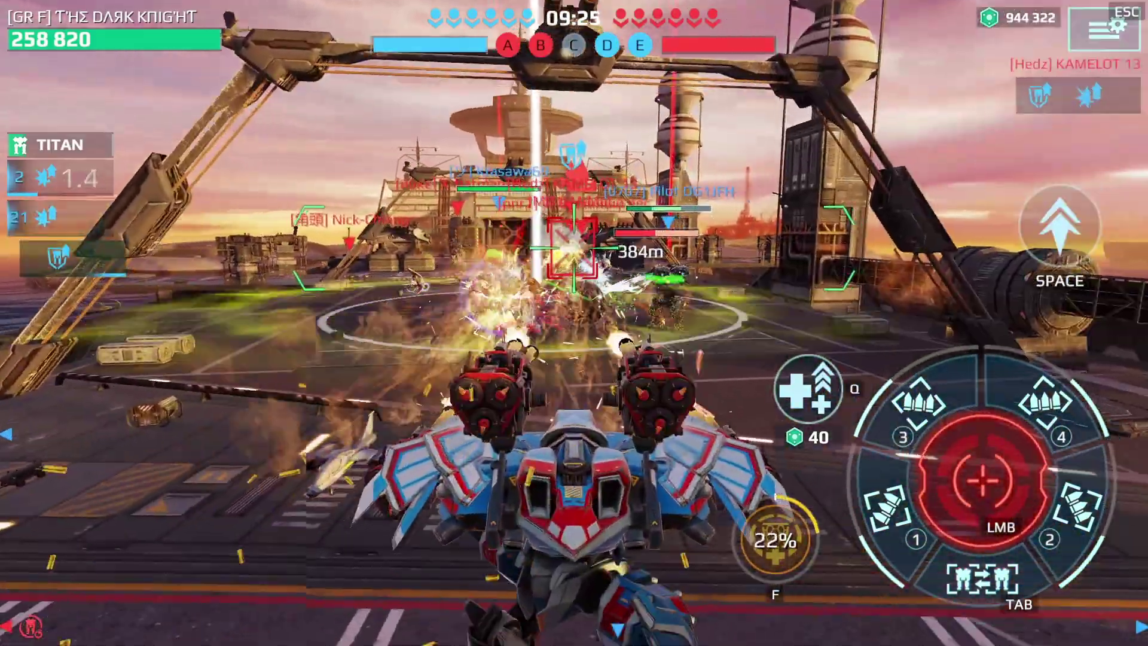
pyautogui.press('w')
pyautogui.press('d')
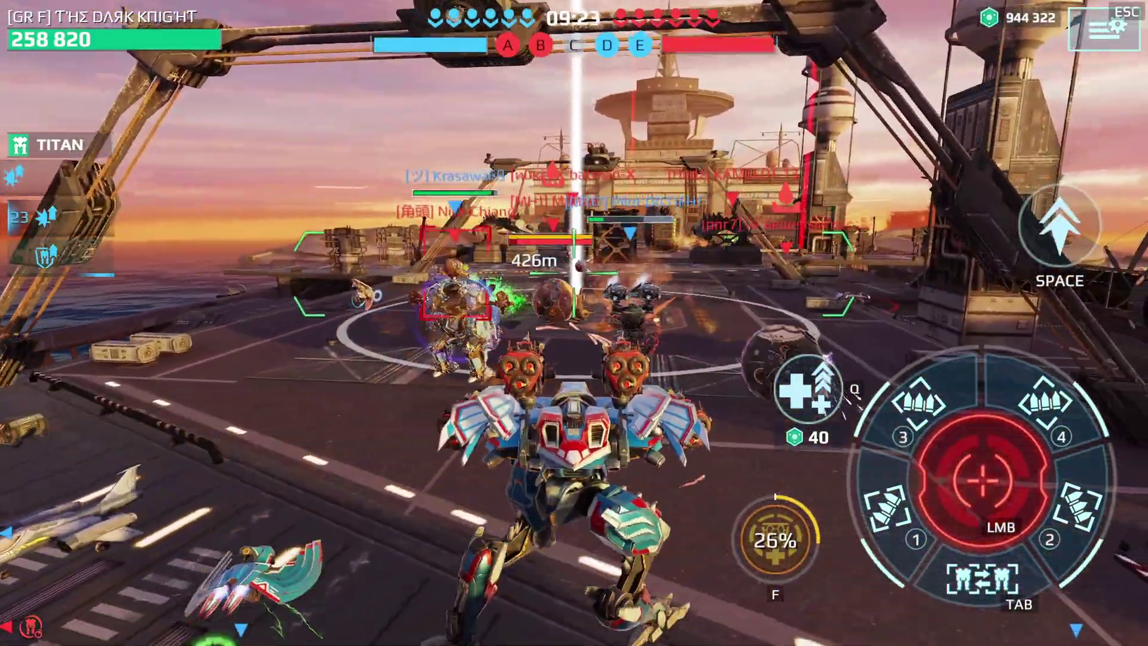
pyautogui.press('w')
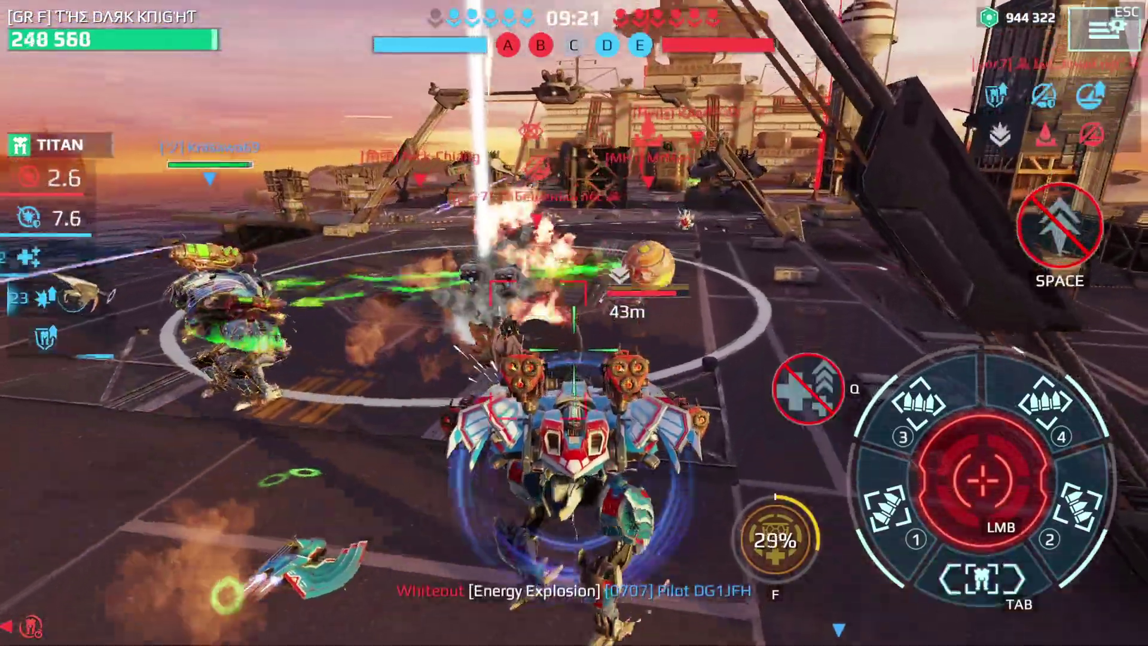
pyautogui.press('w')
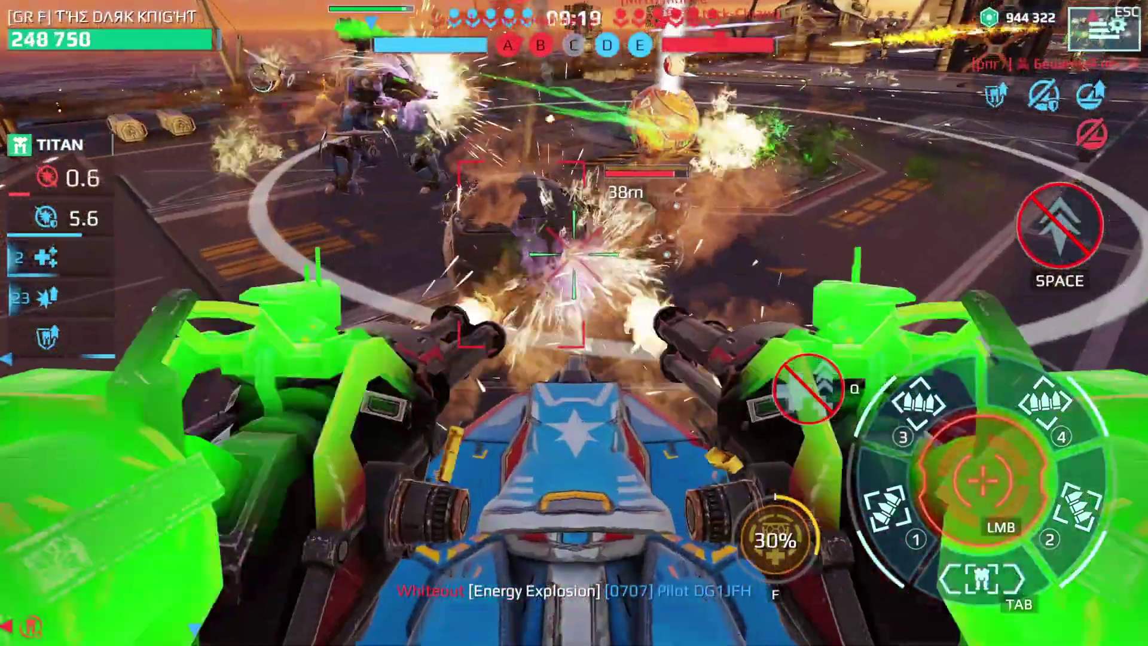
pyautogui.press('s')
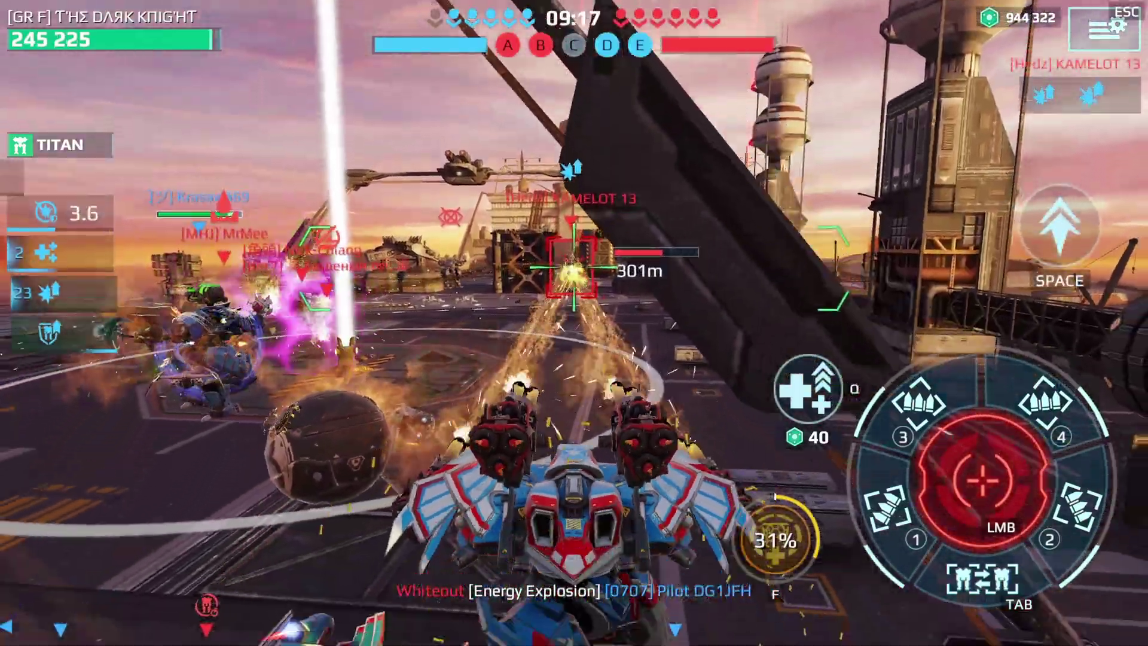
pyautogui.press('w')
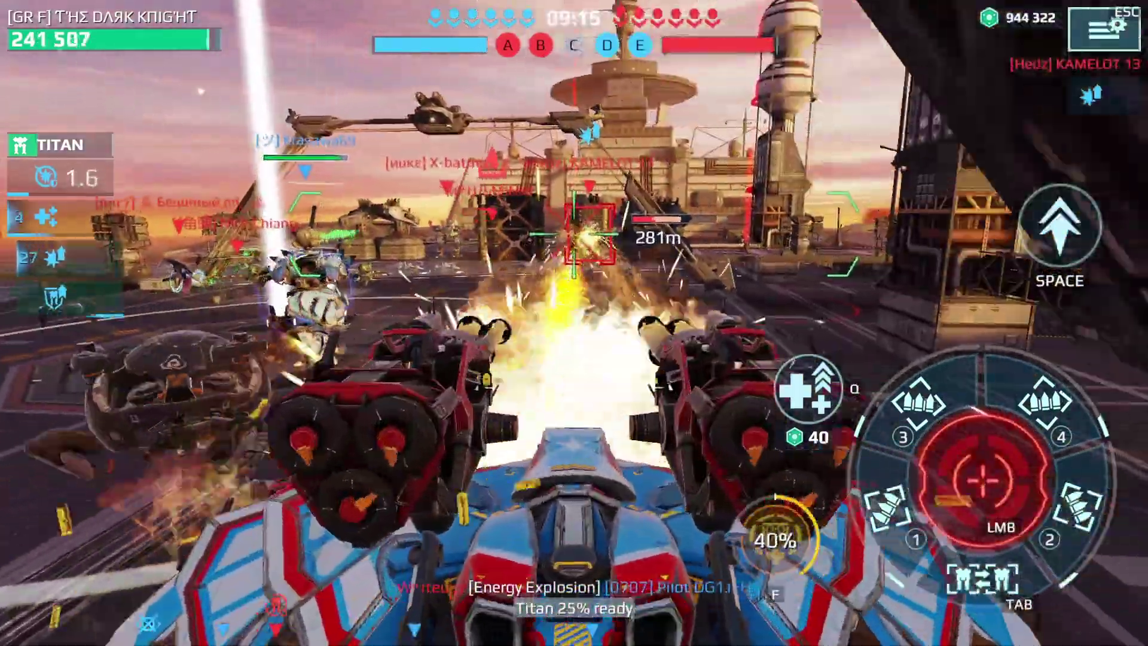
pyautogui.press('s')
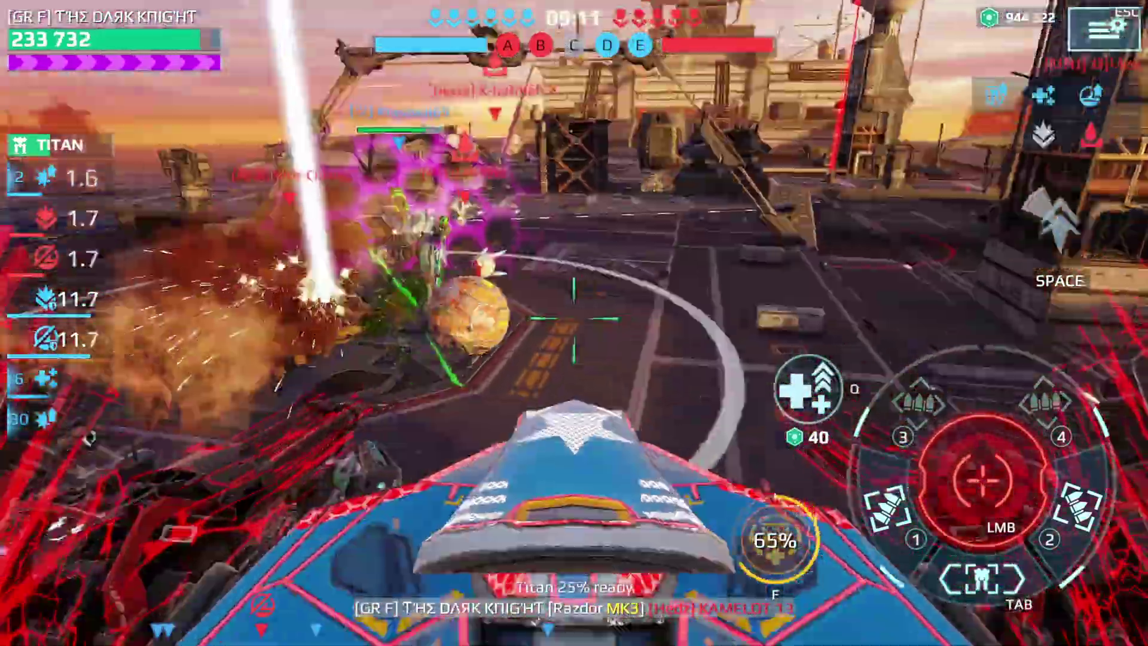
pyautogui.press('space')
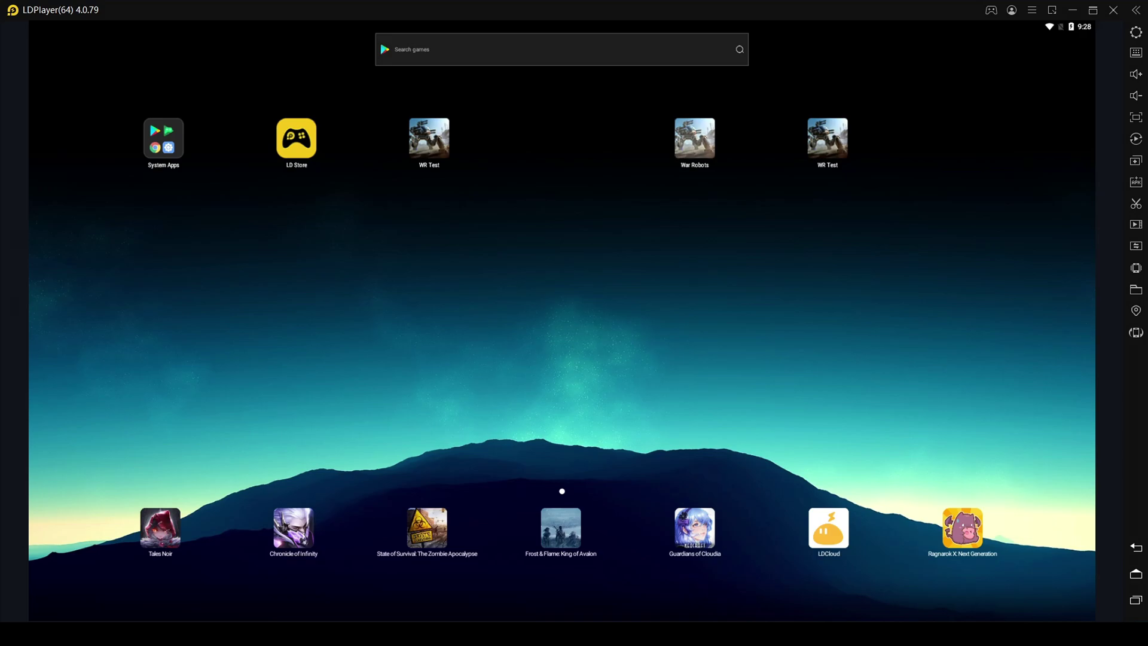
# - Switch to War Robots in LDPlayer, set the graphics quality to High and restart the game to apply it
pyautogui.click(694, 138)
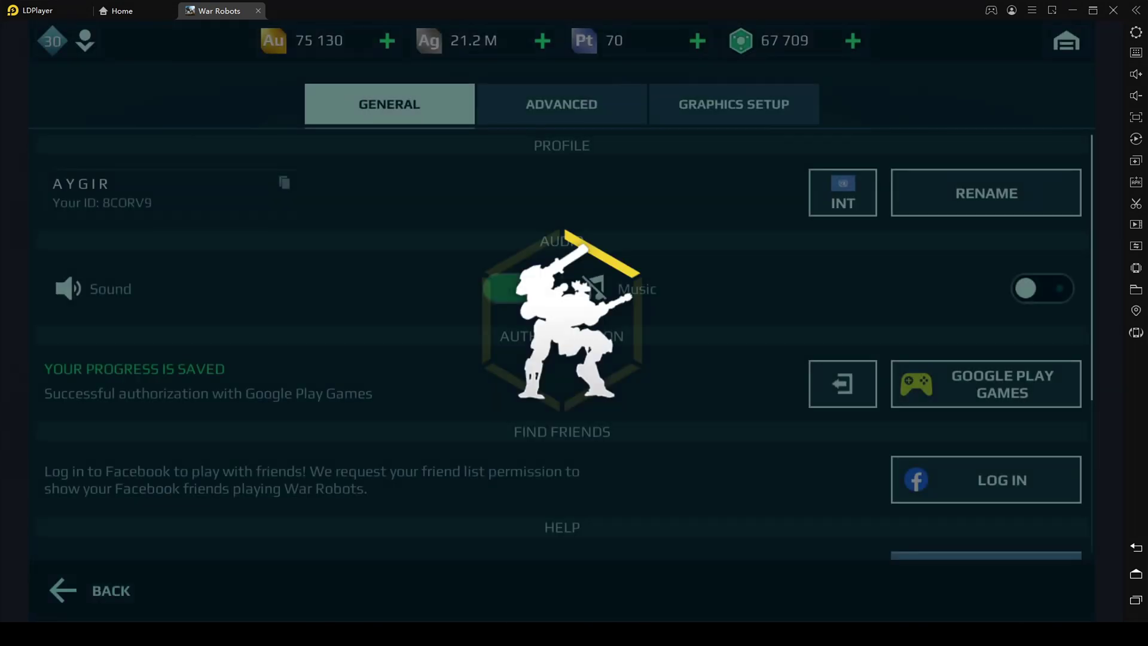
pyautogui.click(733, 104)
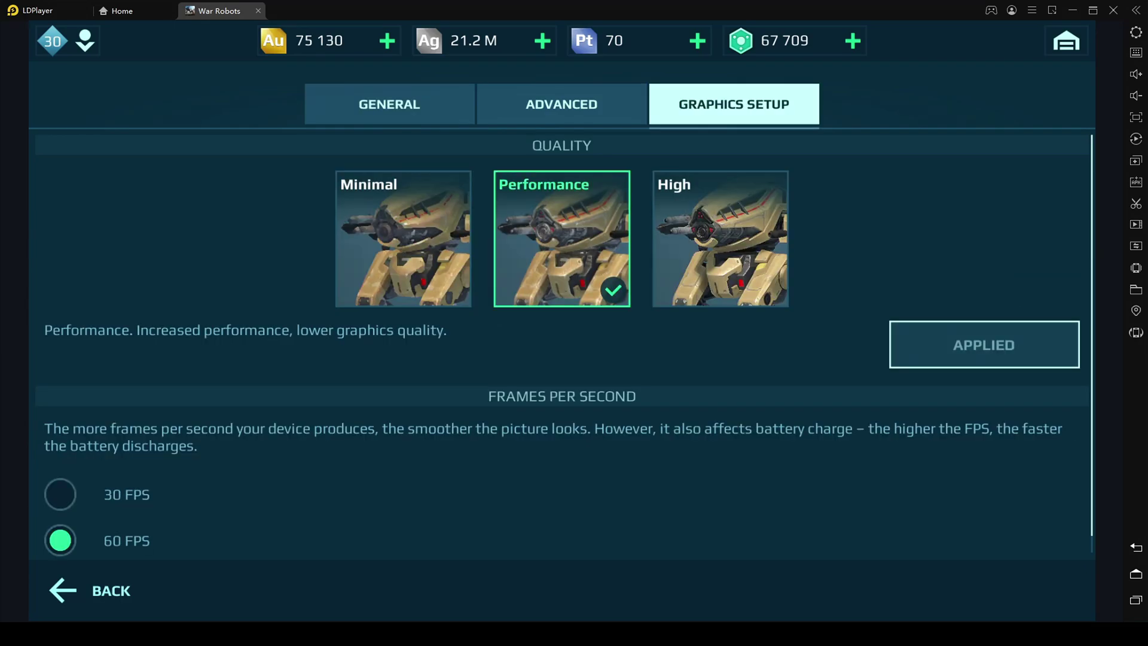
pyautogui.click(720, 239)
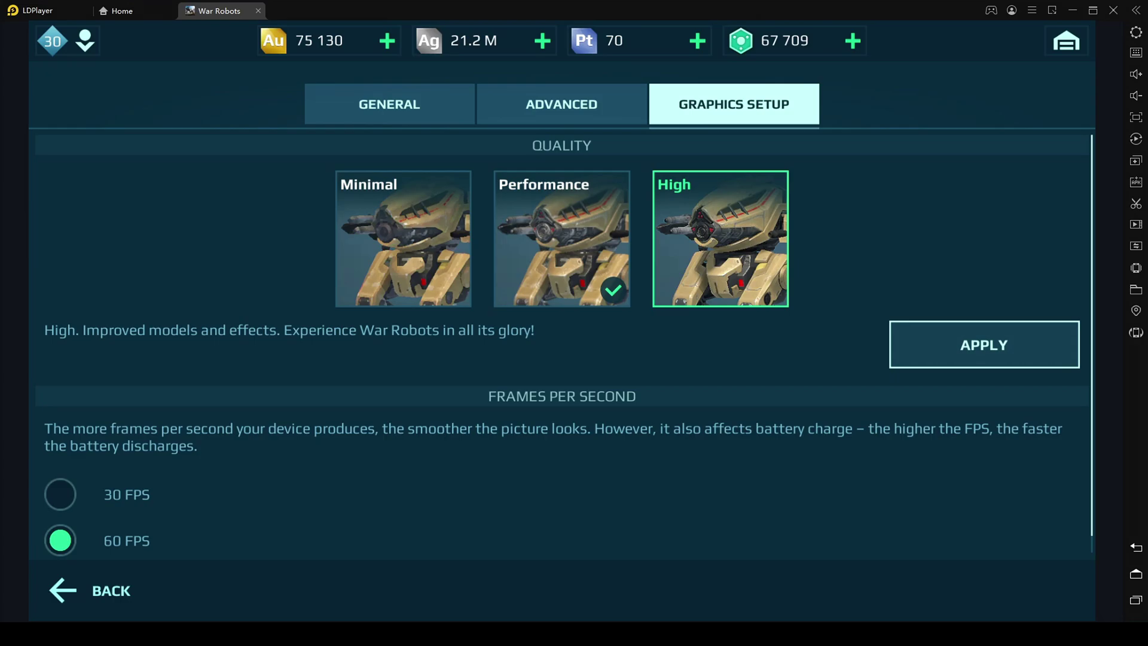
pyautogui.click(983, 345)
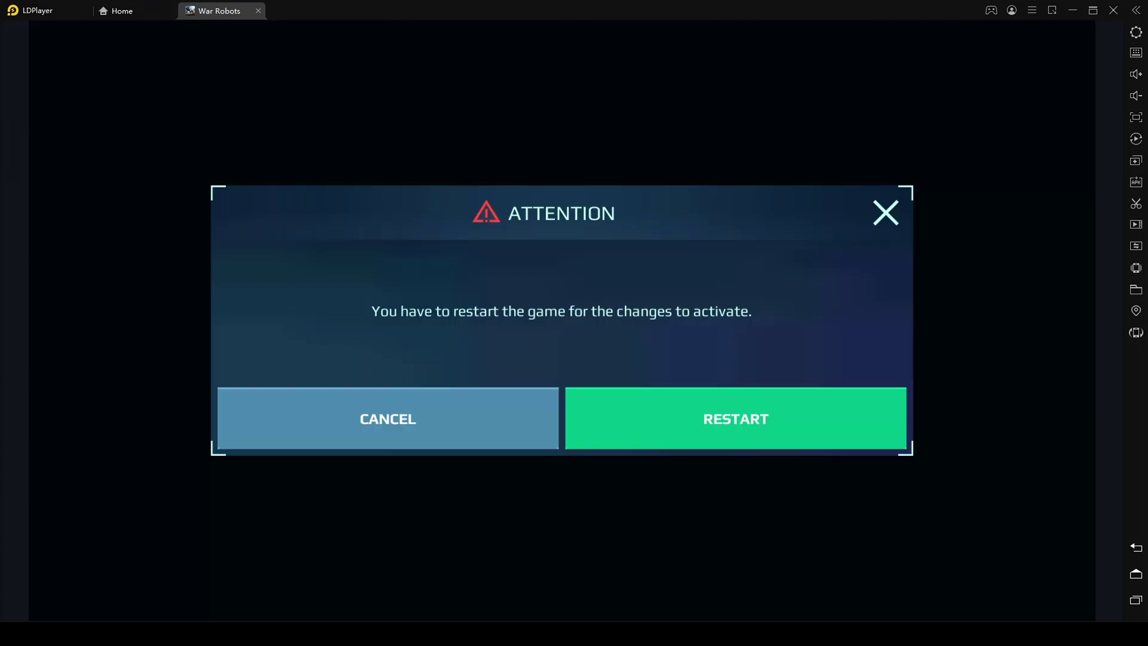
pyautogui.click(735, 418)
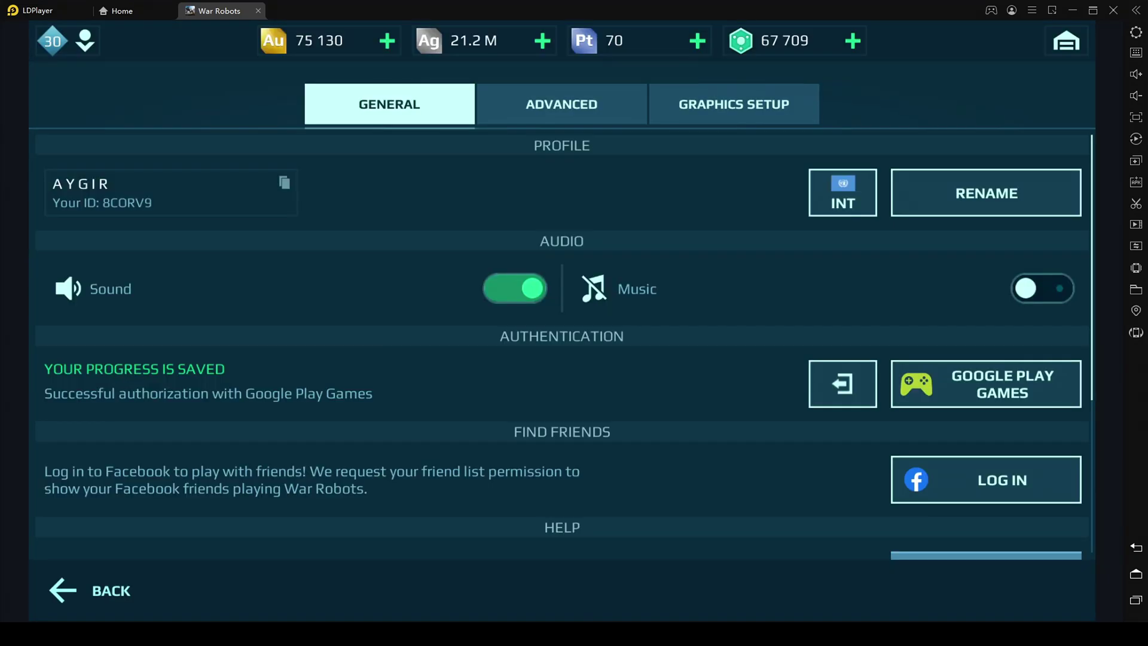
# - Check the frames-per-second options in the graphics setup and return to the hangar
pyautogui.click(734, 104)
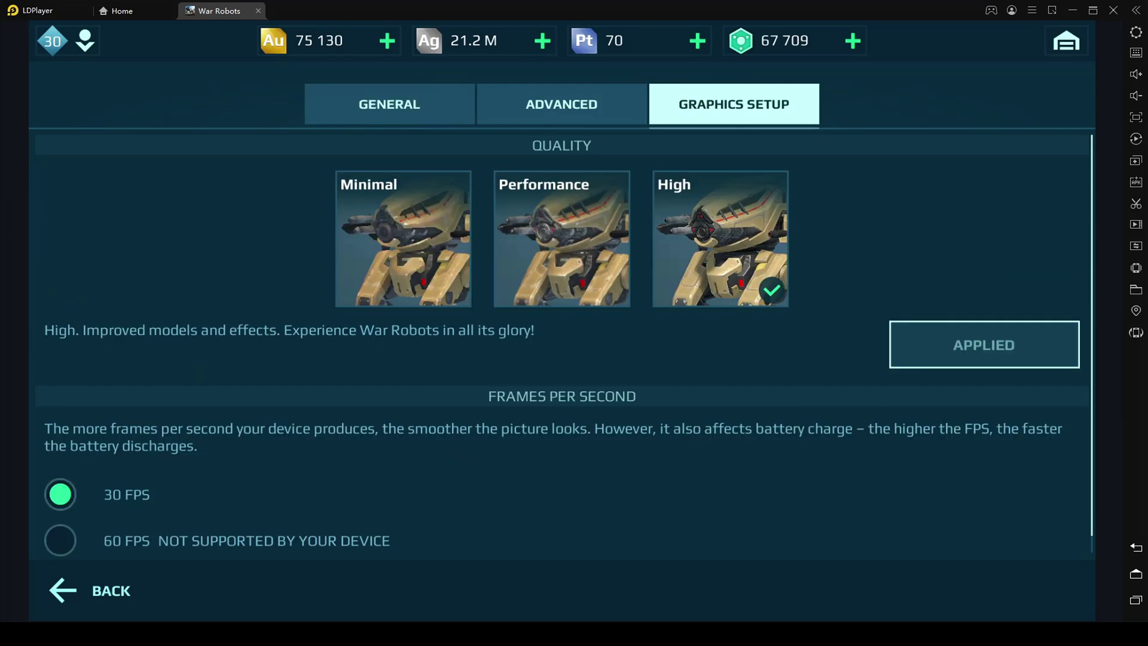
pyautogui.press('Escape')
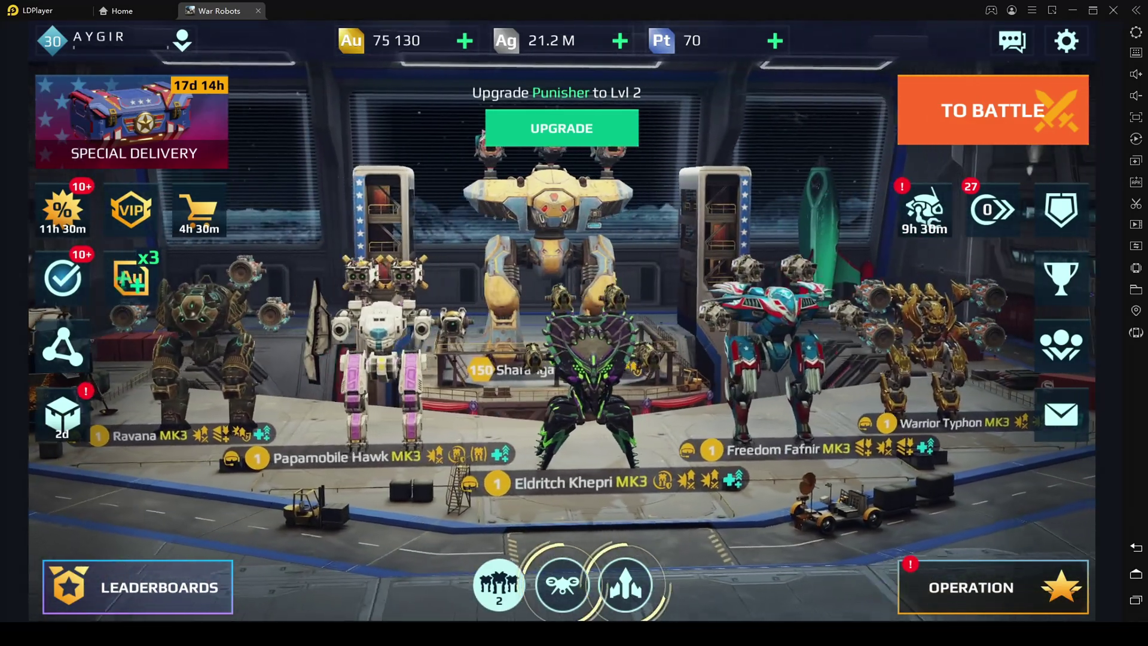
# - Enter a battle from the hangar and walk the robot across the desert map
pyautogui.click(1061, 210)
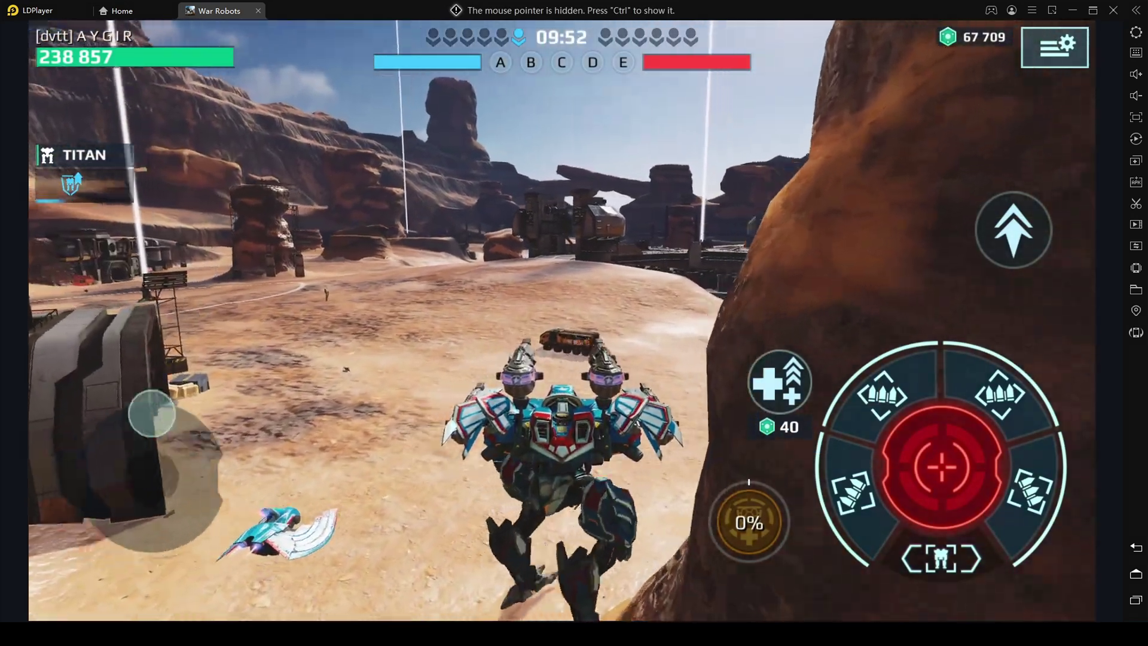
pyautogui.press('w')
pyautogui.press('a')
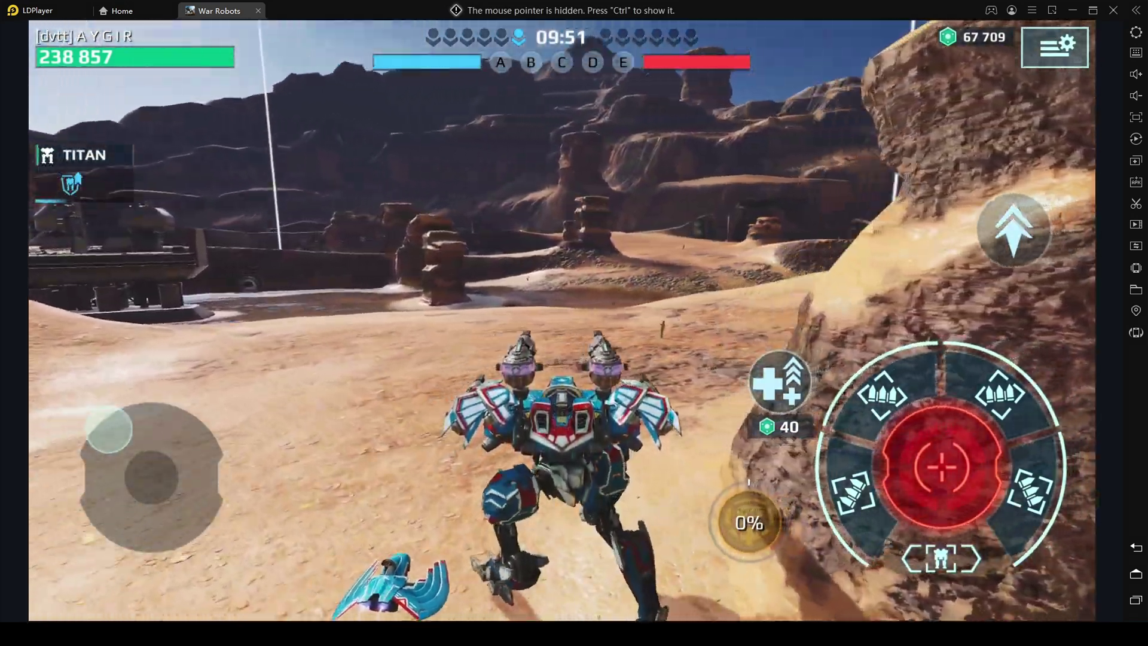
pyautogui.press('d')
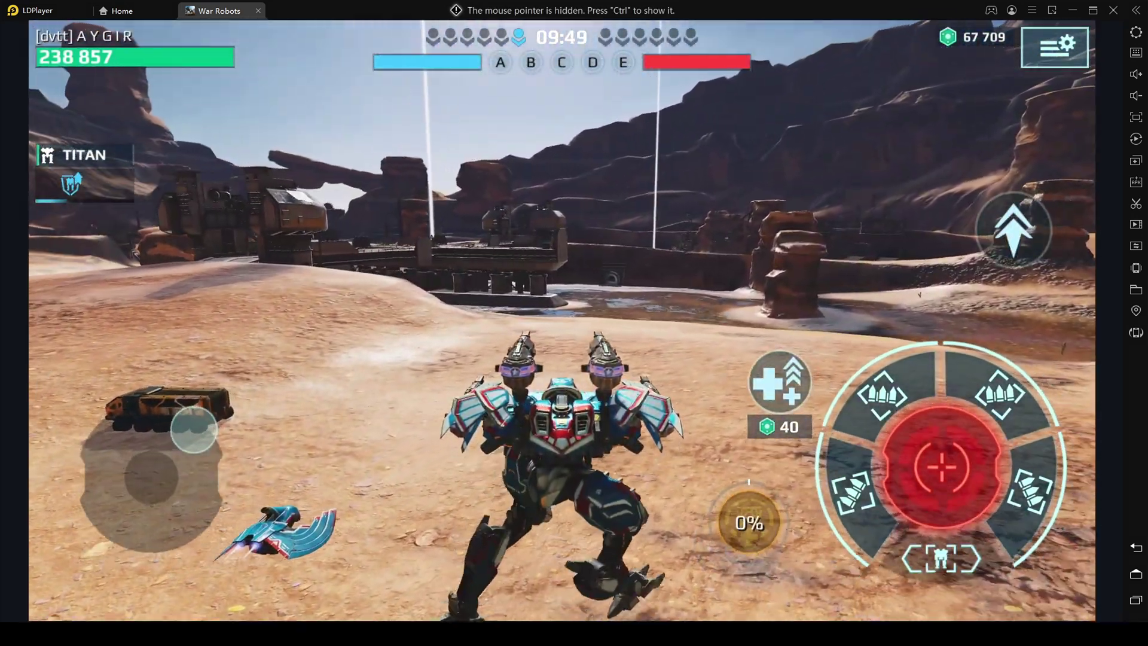
pyautogui.press('a')
# - Launch the robot into flight and steer it over the desert map
pyautogui.press('space')
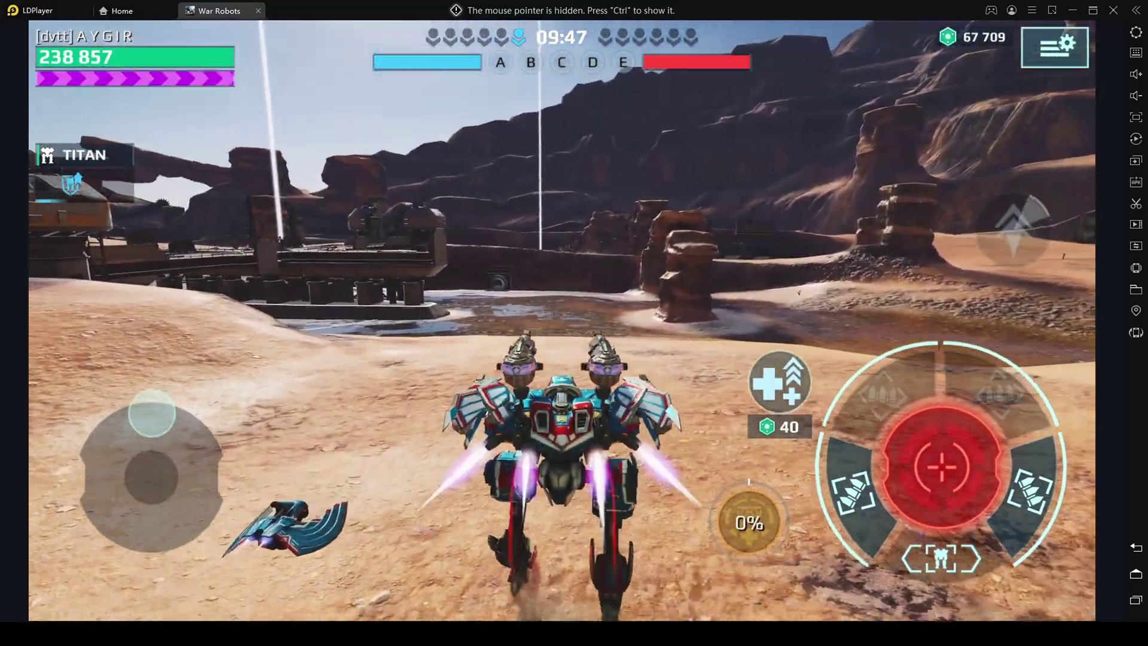
pyautogui.press('w')
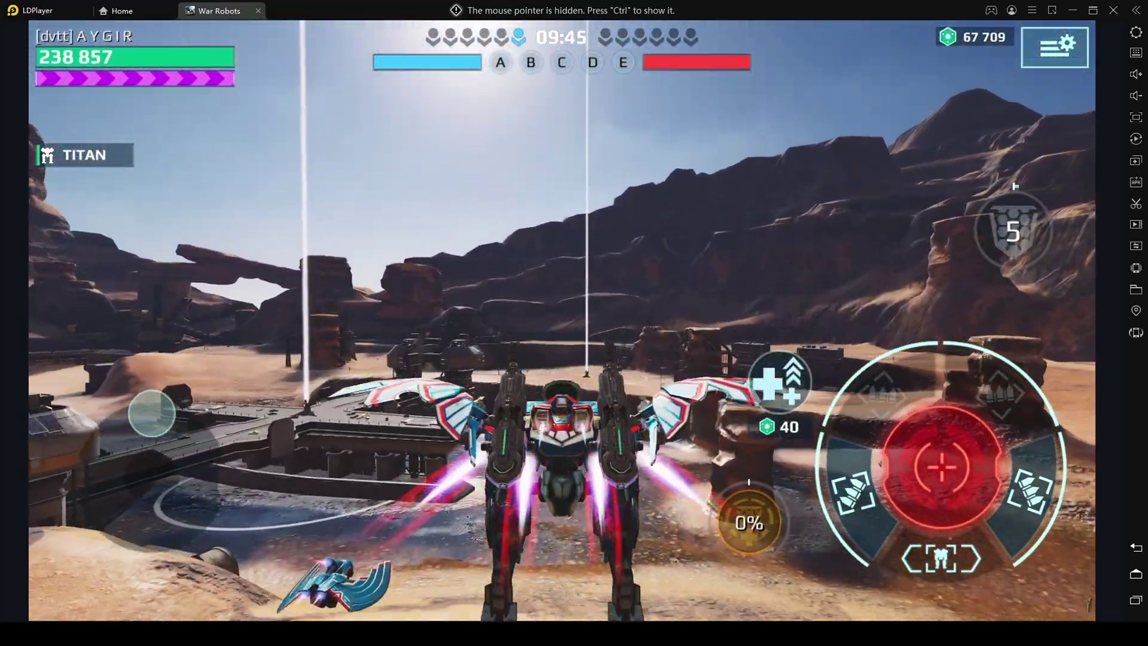
pyautogui.press('d')
pyautogui.press('a')
pyautogui.press('d')
pyautogui.press('w')
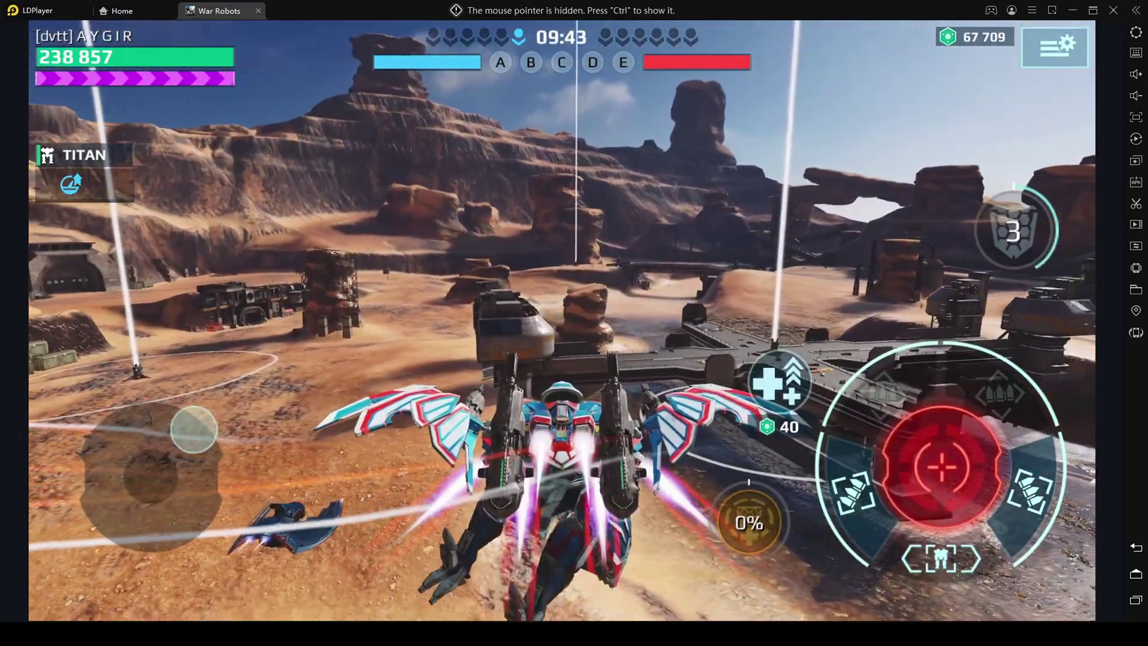
pyautogui.press('a')
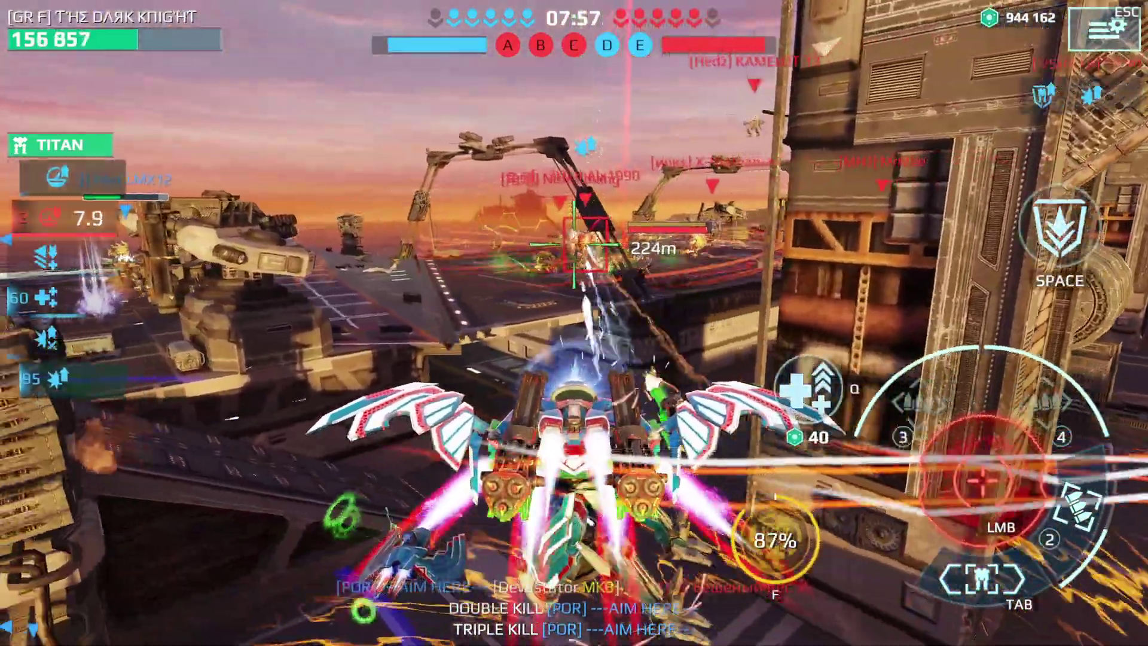
# - Repair the damaged robot for 40 power cells and keep flying it forward over the carrier deck
pyautogui.press('q')
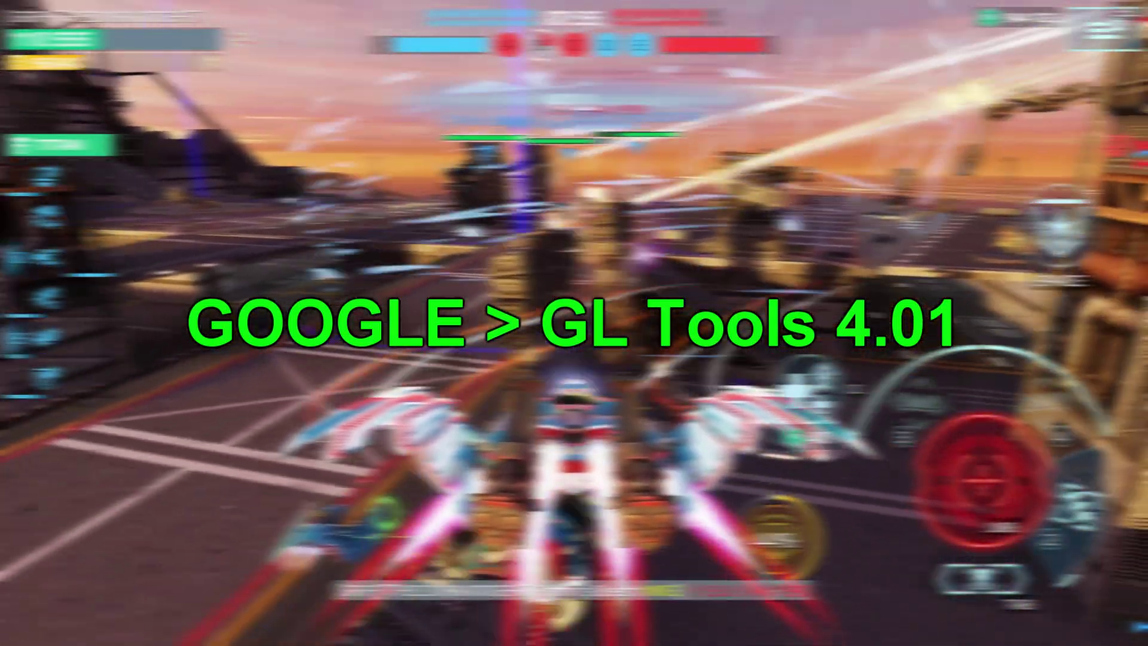
pyautogui.press('w')
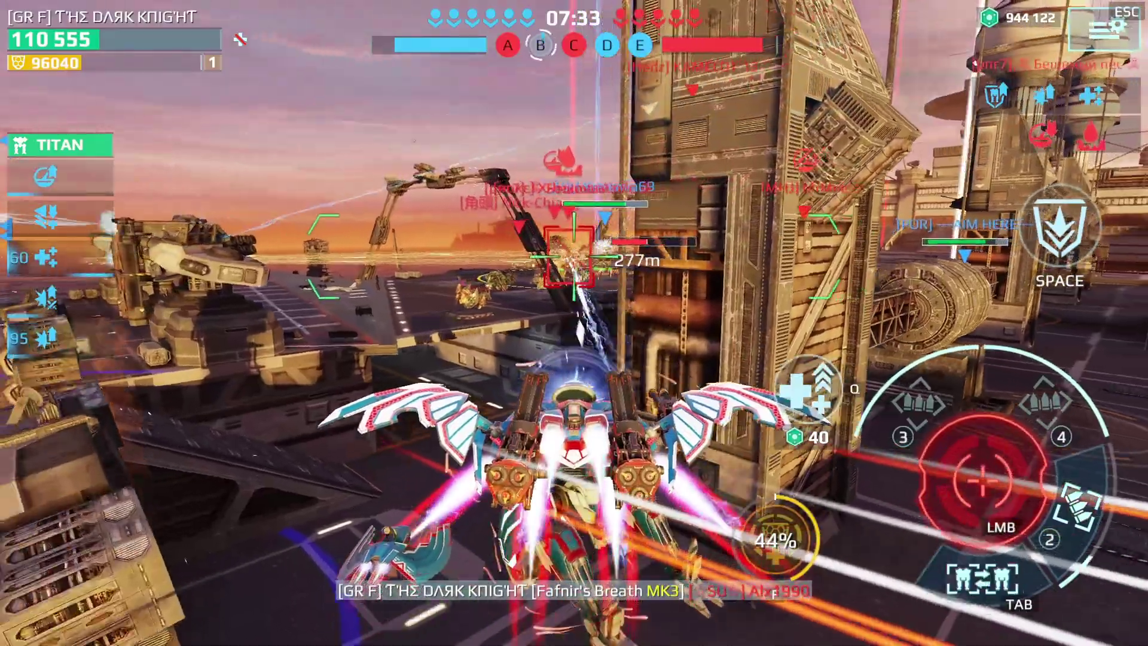
pyautogui.press('w')
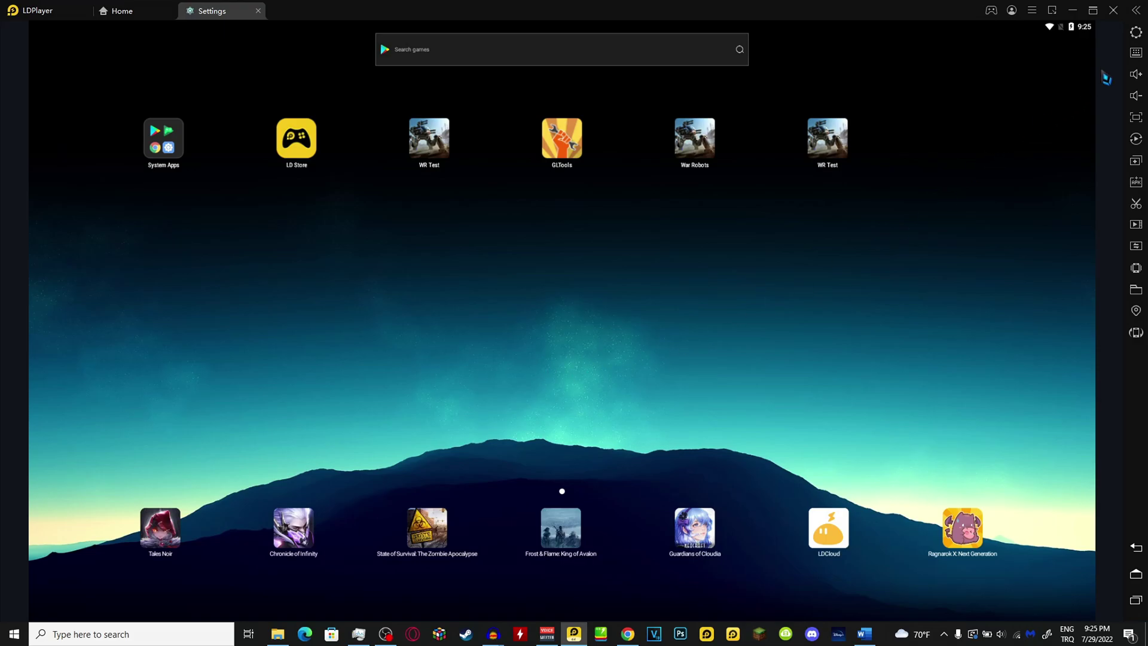
# - Enable root permission in LDPlayer's other settings and save the settings
pyautogui.click(1135, 34)
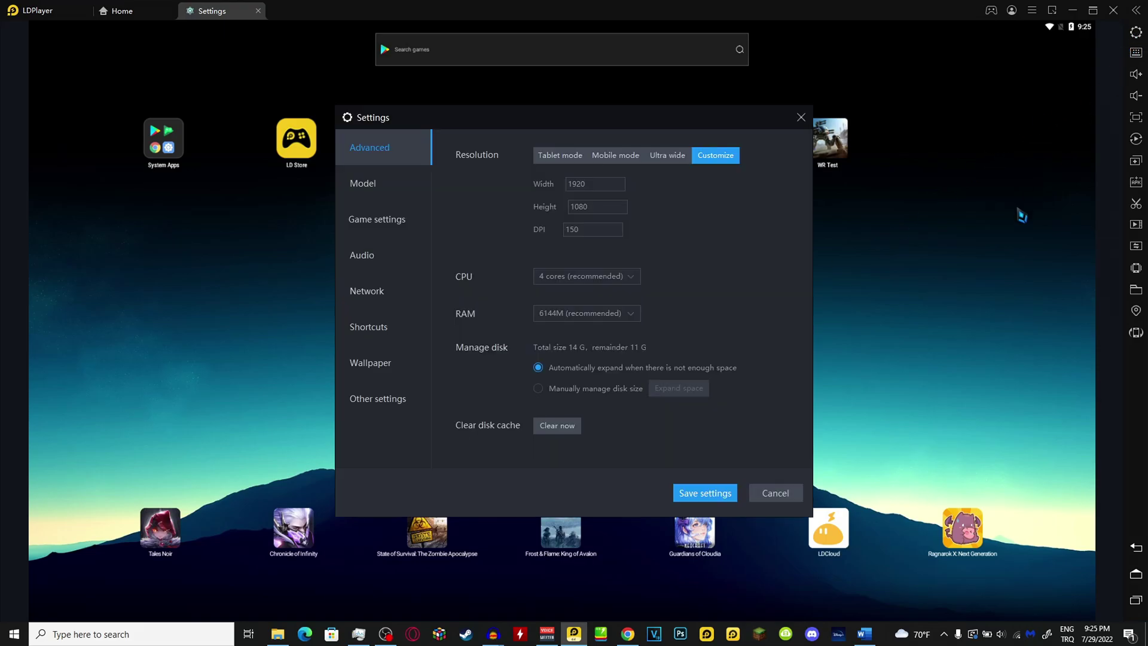
pyautogui.click(392, 410)
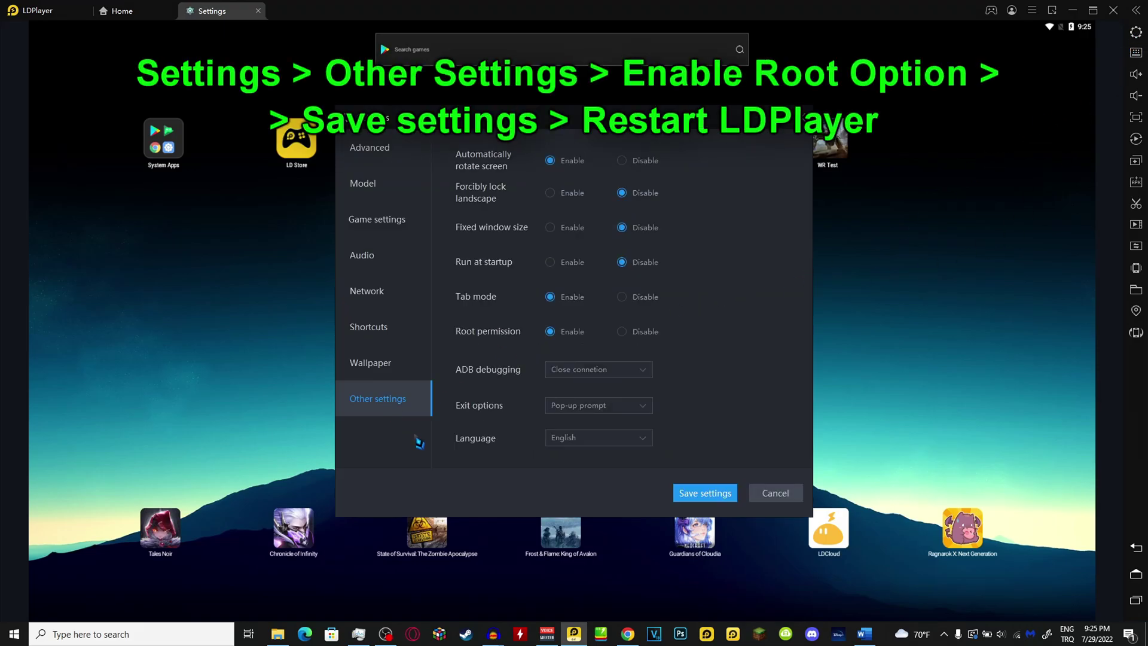
pyautogui.click(623, 332)
pyautogui.click(549, 332)
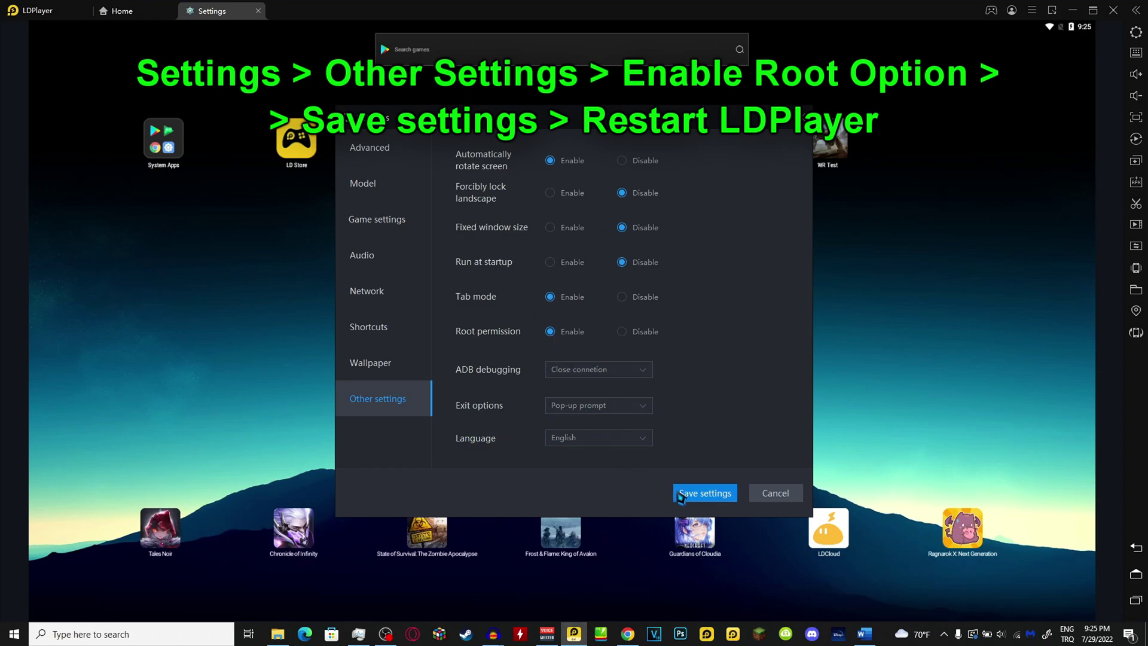
pyautogui.click(688, 496)
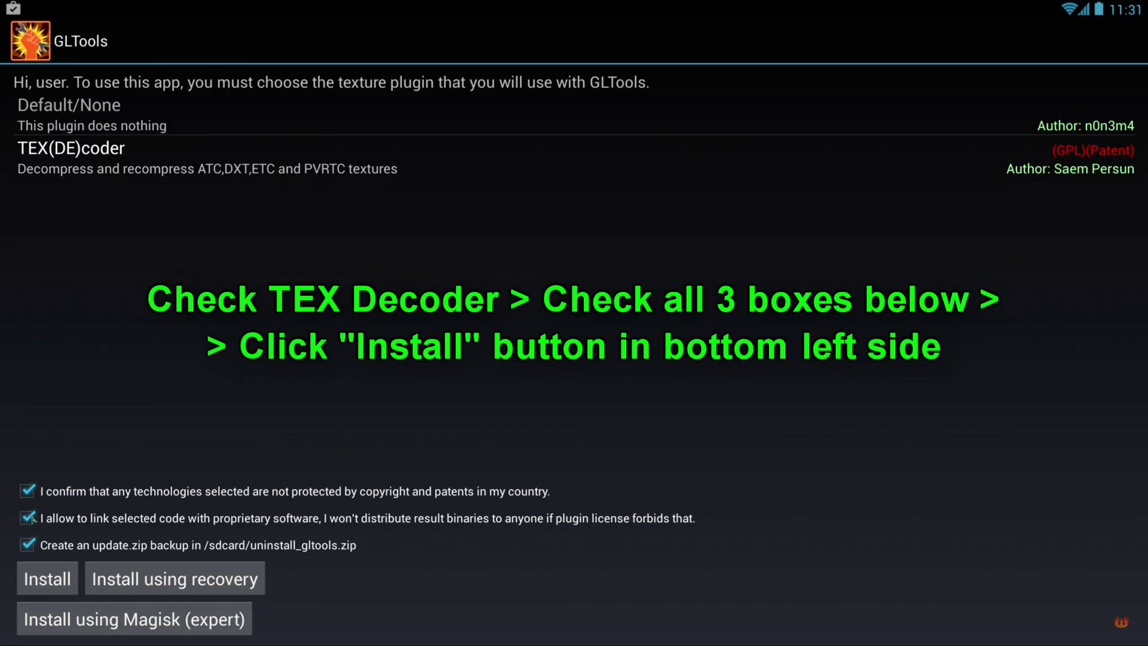
# - Install GLTools with the TEX(DE)coder texture plugin and open the War Robots configuration in its app list
pyautogui.click(47, 579)
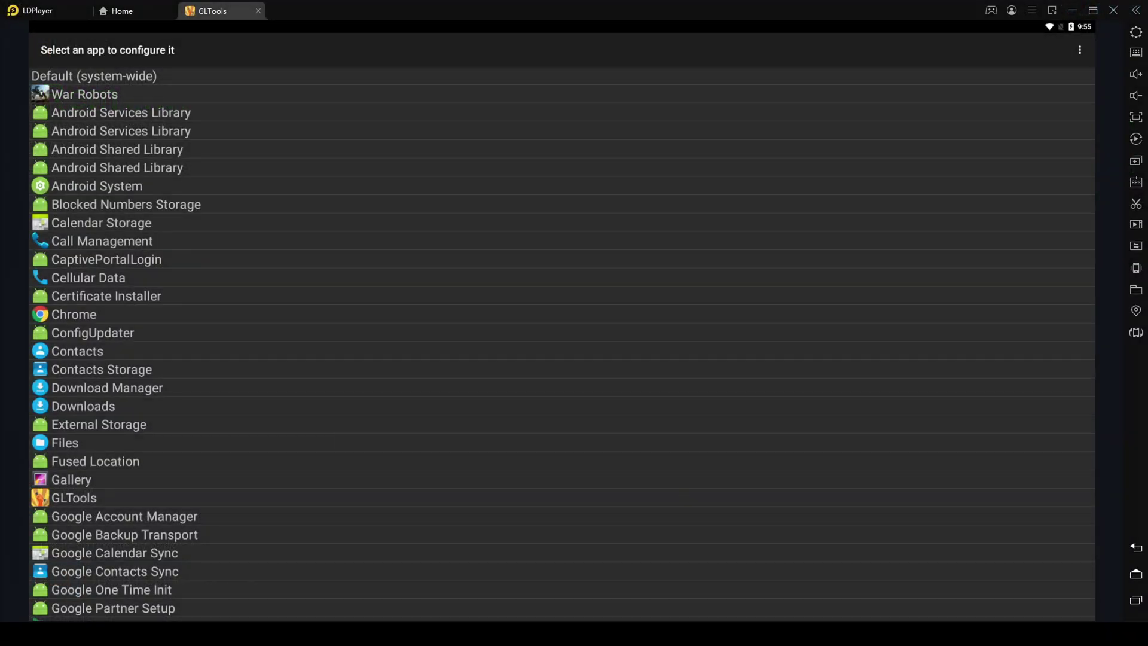
pyautogui.scroll(-10, 562, 343)
pyautogui.scroll(10, 562, 343)
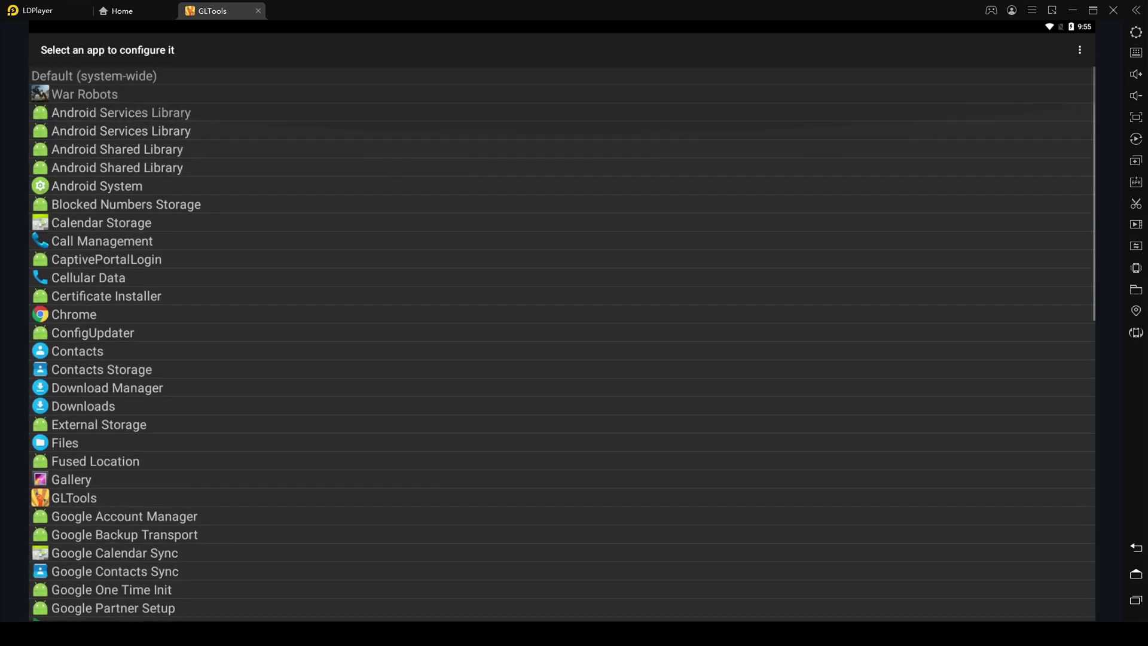
pyautogui.click(85, 94)
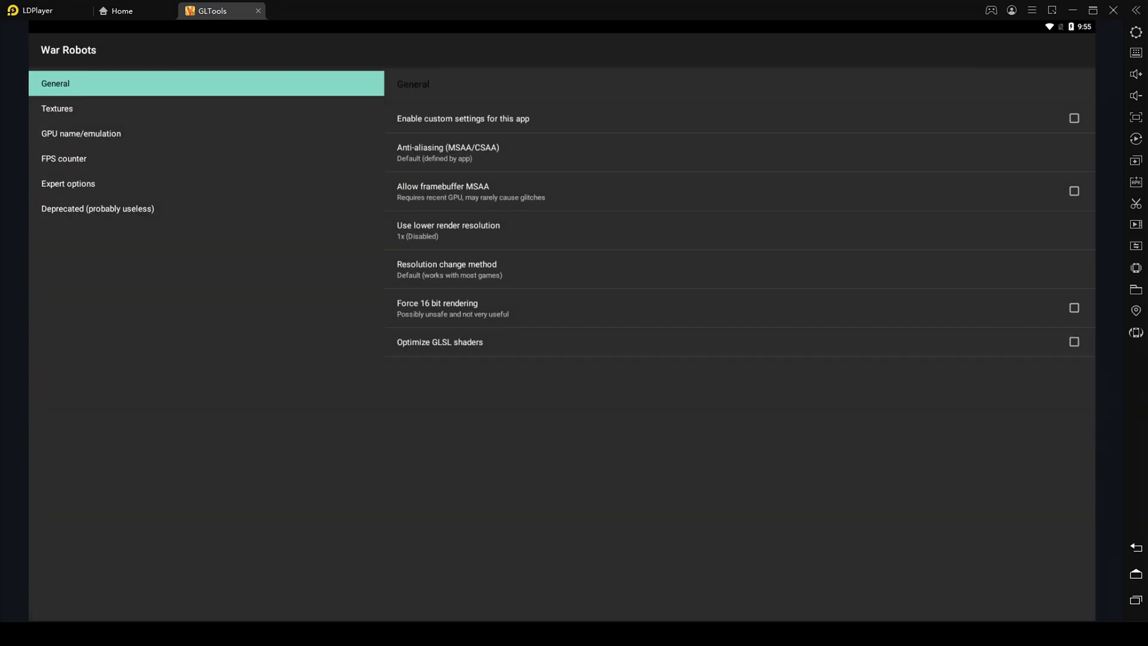
# - Enable custom settings for War Robots and turn on Optimize GLSL shaders in its general options
pyautogui.click(1074, 119)
pyautogui.click(1073, 342)
# - Enable fake GPU info and fake CPU/RAM info for War Robots and apply the Adreno 630 GPU template
pyautogui.click(81, 133)
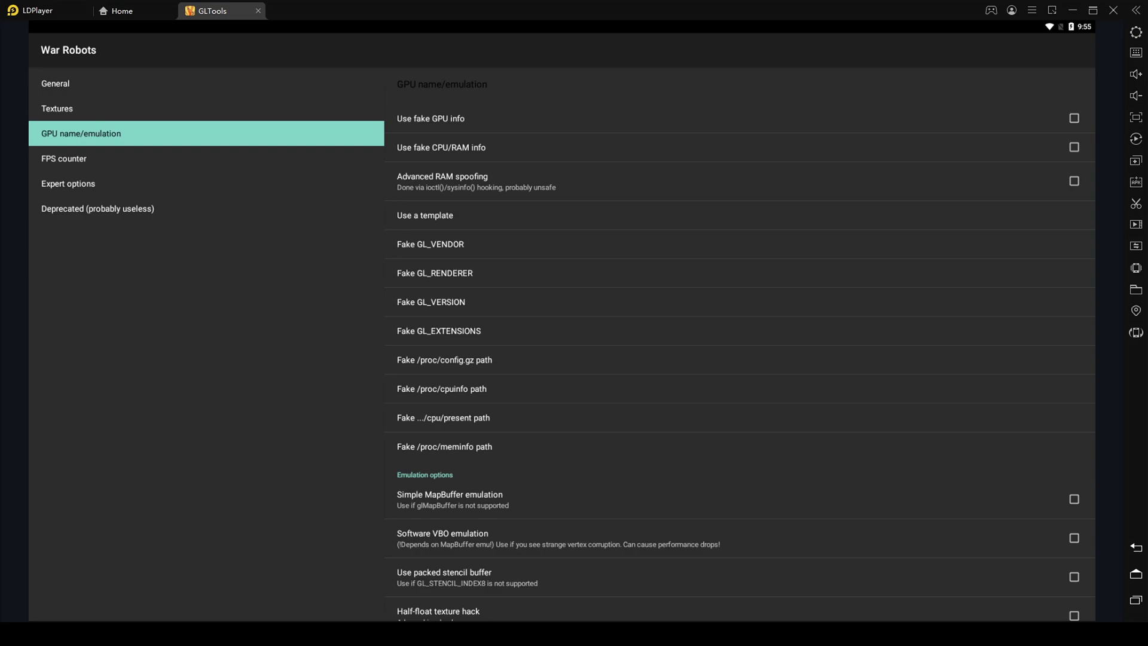
pyautogui.click(1073, 118)
pyautogui.click(1073, 147)
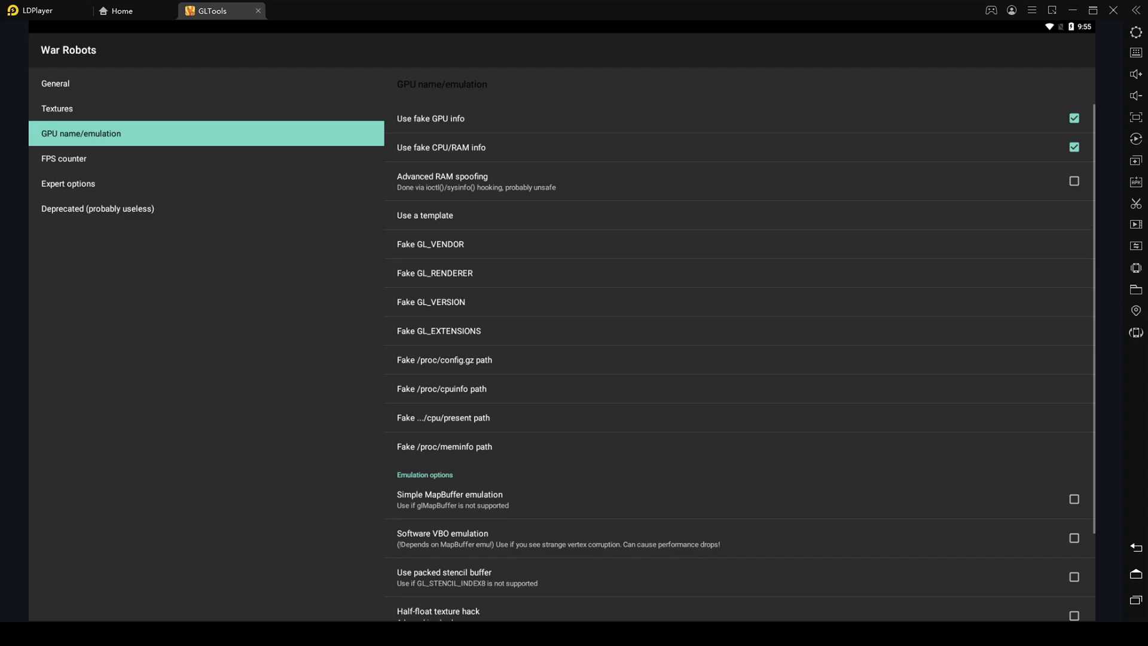
pyautogui.click(425, 216)
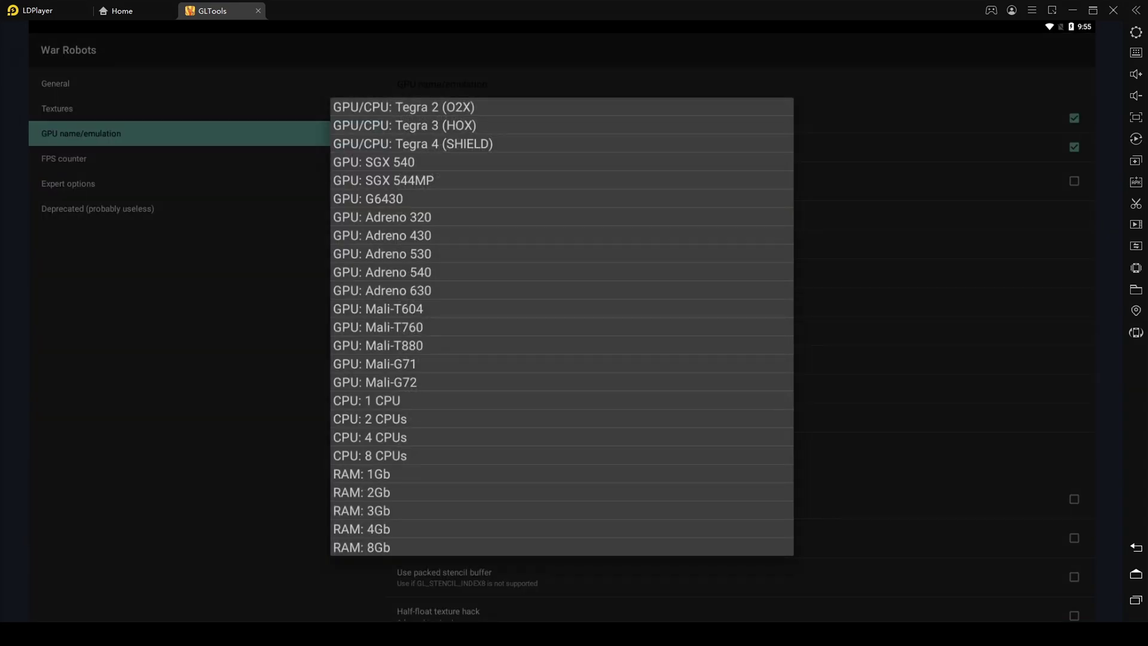
pyautogui.click(382, 291)
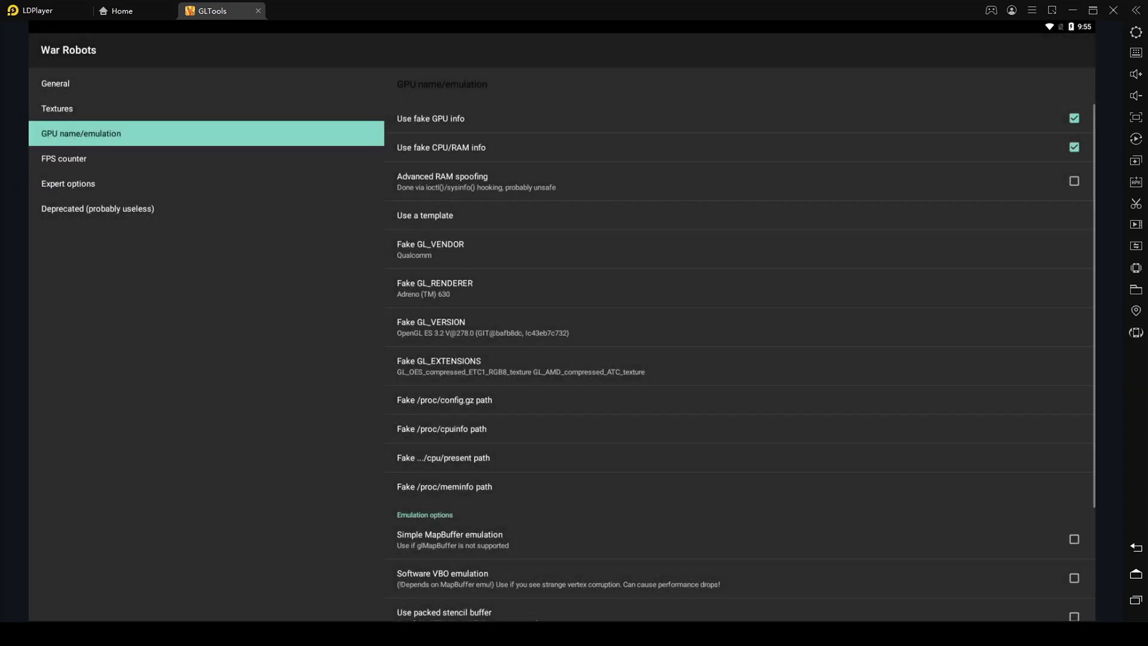
# - Apply the 4 CPUs and 4Gb RAM templates to the War Robots emulation settings
pyautogui.click(425, 216)
pyautogui.press('Escape')
pyautogui.press('Return')
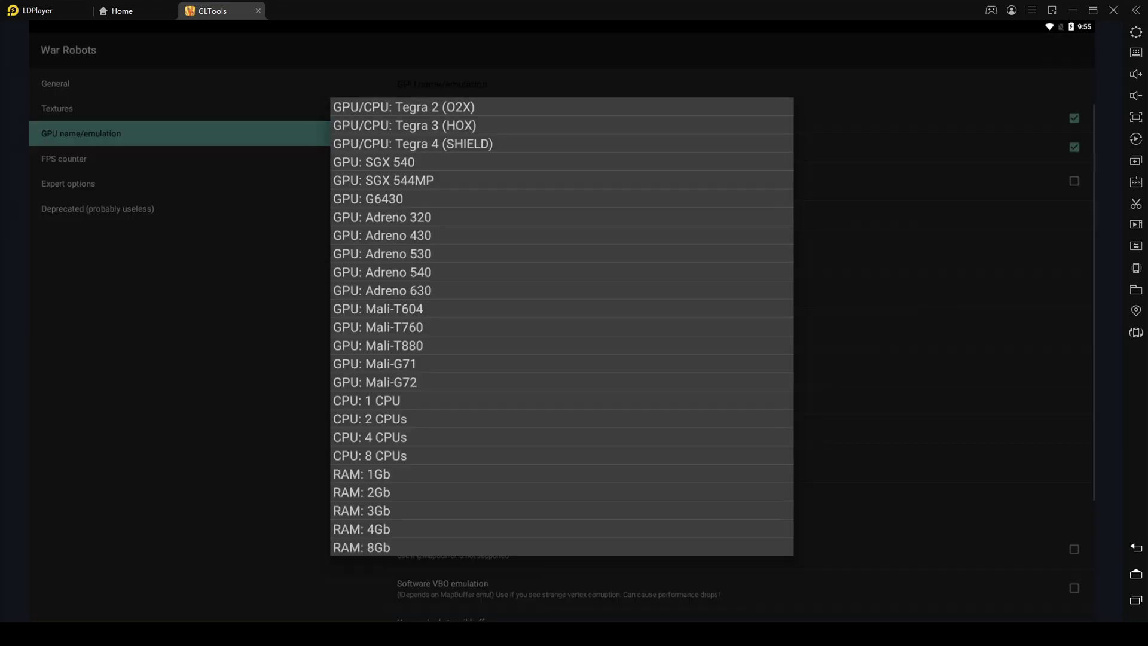
pyautogui.press('Escape')
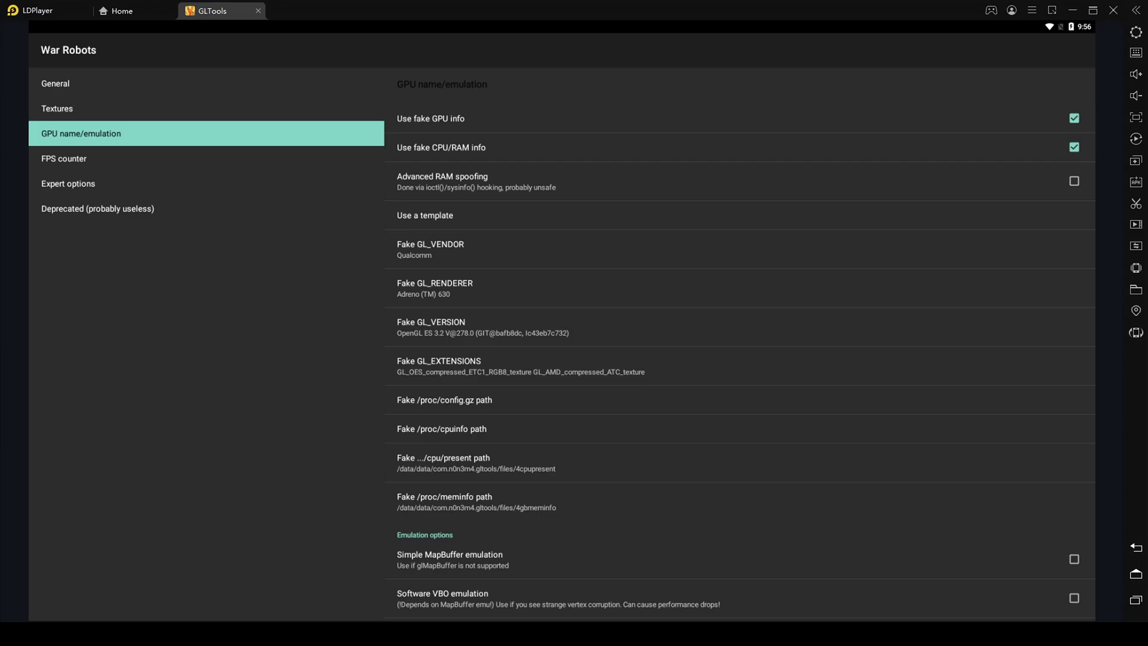
# - Change the Fake GL_RENDERER value to Adreno (TM) 660 and confirm it
pyautogui.click(435, 288)
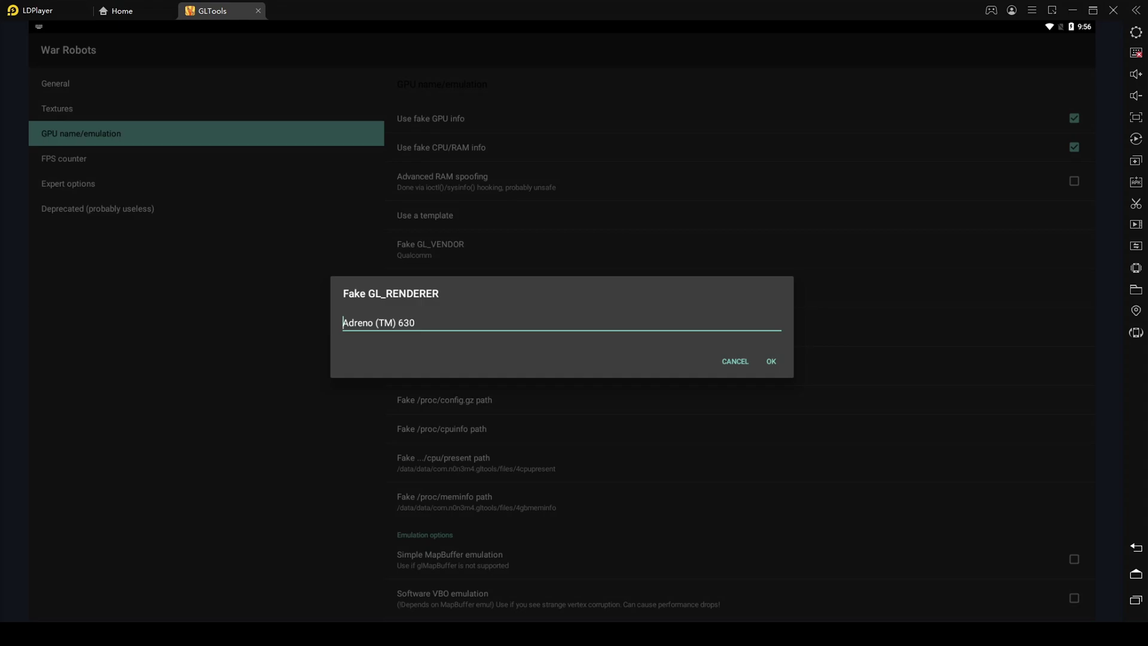
pyautogui.click(410, 323)
pyautogui.press('BackSpace')
pyautogui.press('BackSpace')
pyautogui.write('60')
pyautogui.click(416, 323)
pyautogui.click(771, 361)
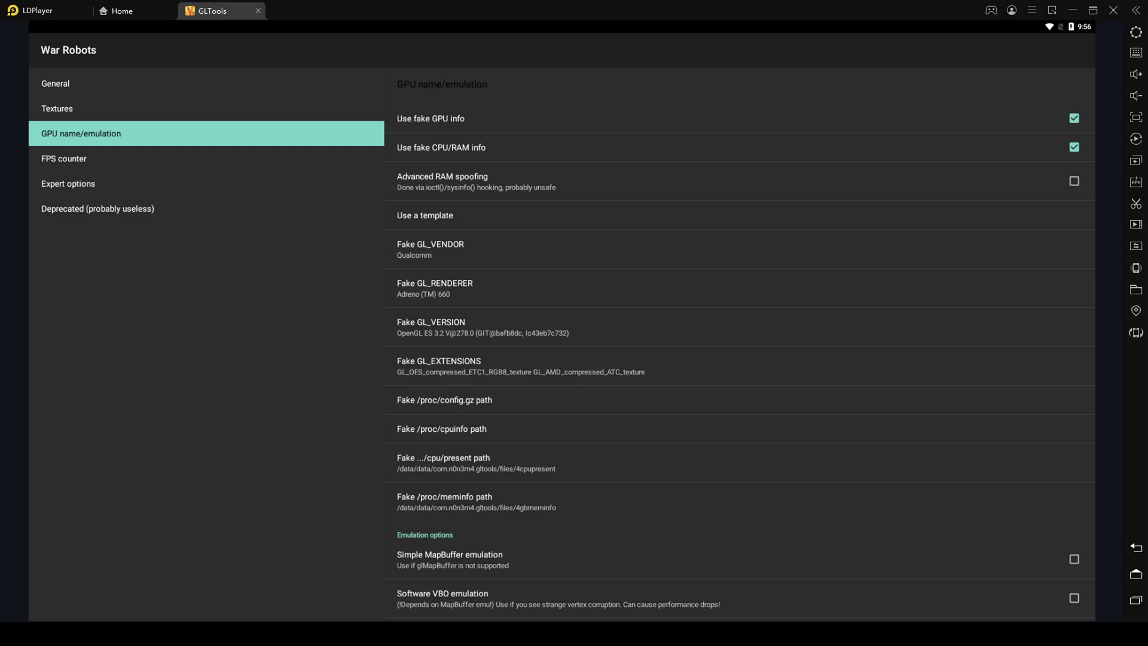
# - Review the emulation options, close GLTools and launch War Robots from the home screen
pyautogui.scroll(-3, 744, 367)
pyautogui.scroll(3, 744, 366)
pyautogui.click(259, 11)
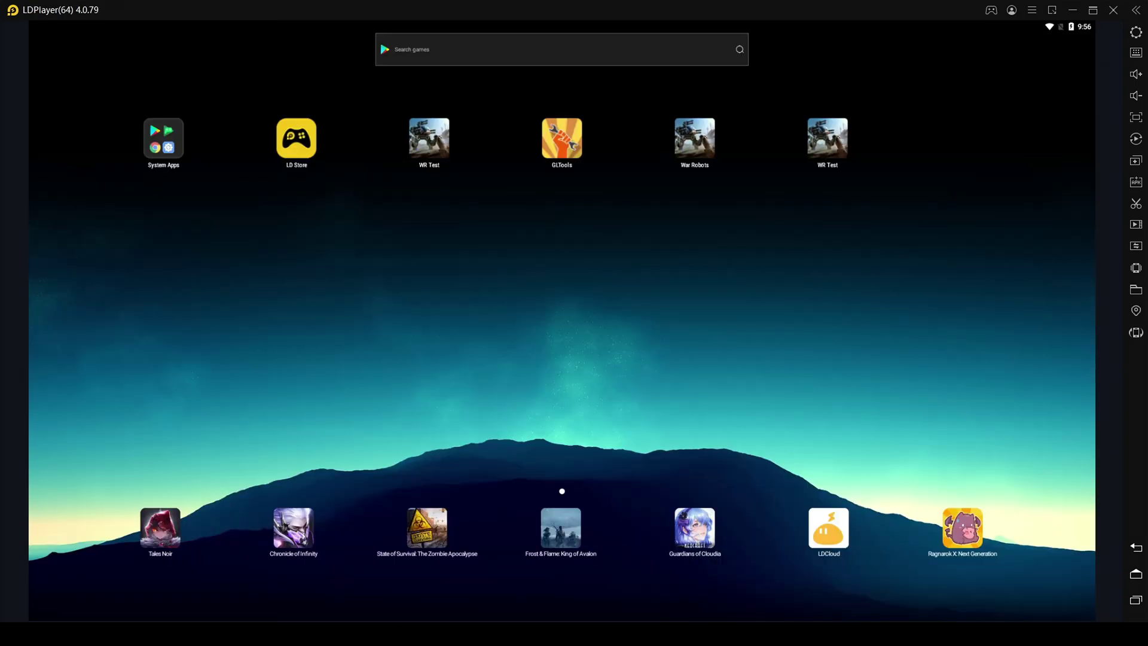
pyautogui.click(694, 139)
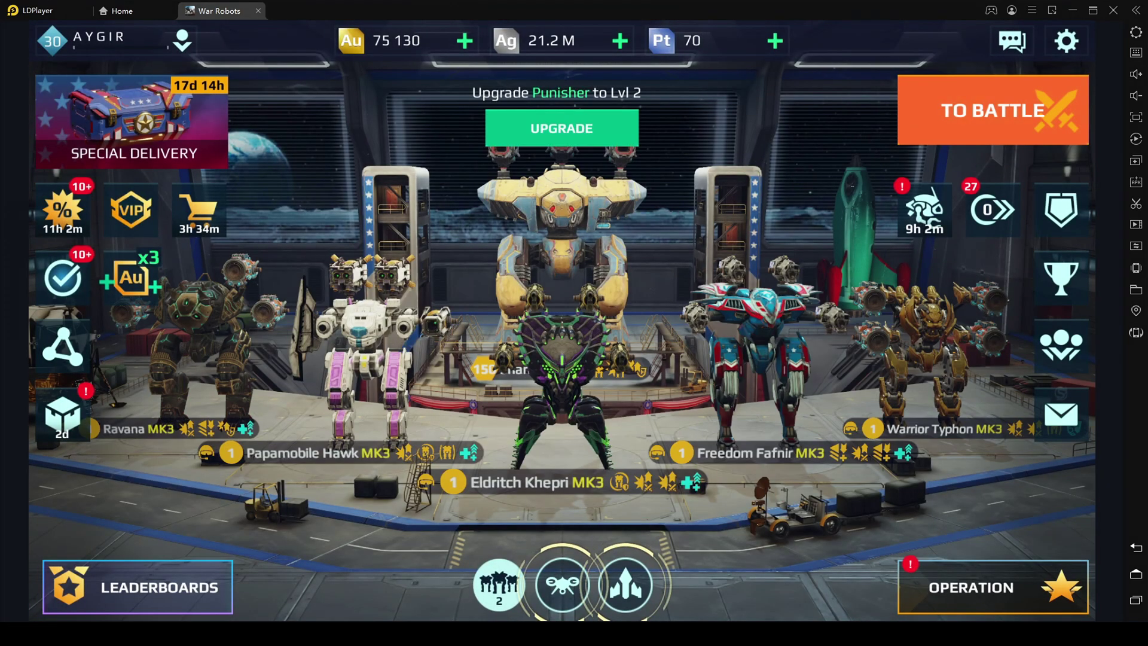
# - Apply the High graphics quality in the War Robots graphics setup and confirm the change
pyautogui.click(1066, 41)
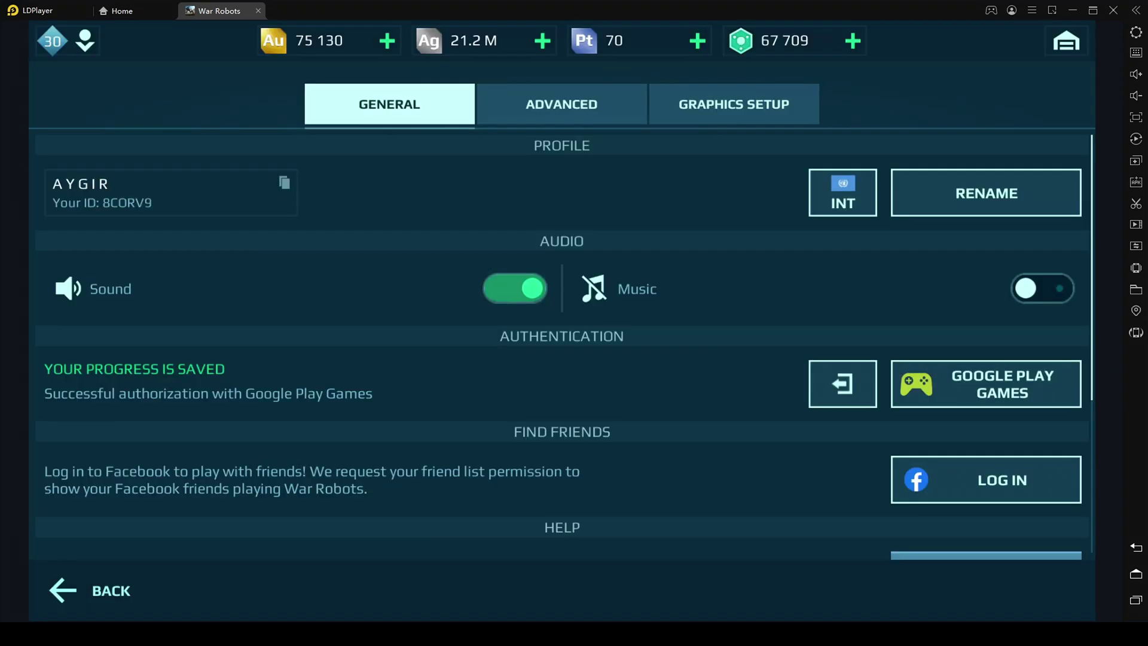
pyautogui.click(734, 104)
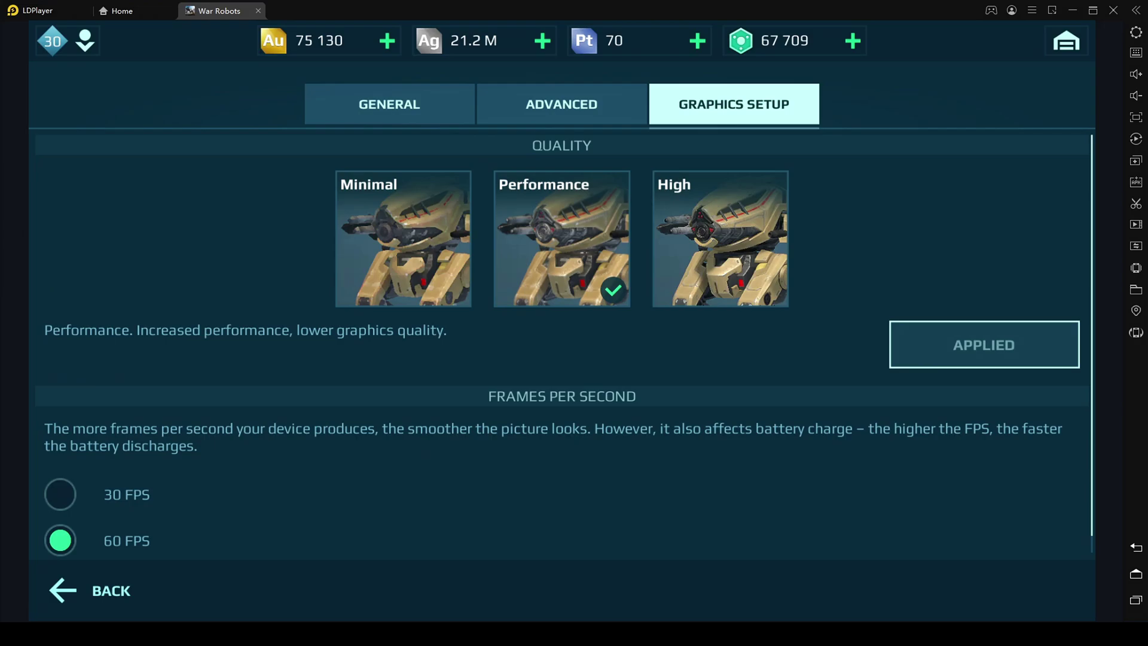
pyautogui.click(720, 239)
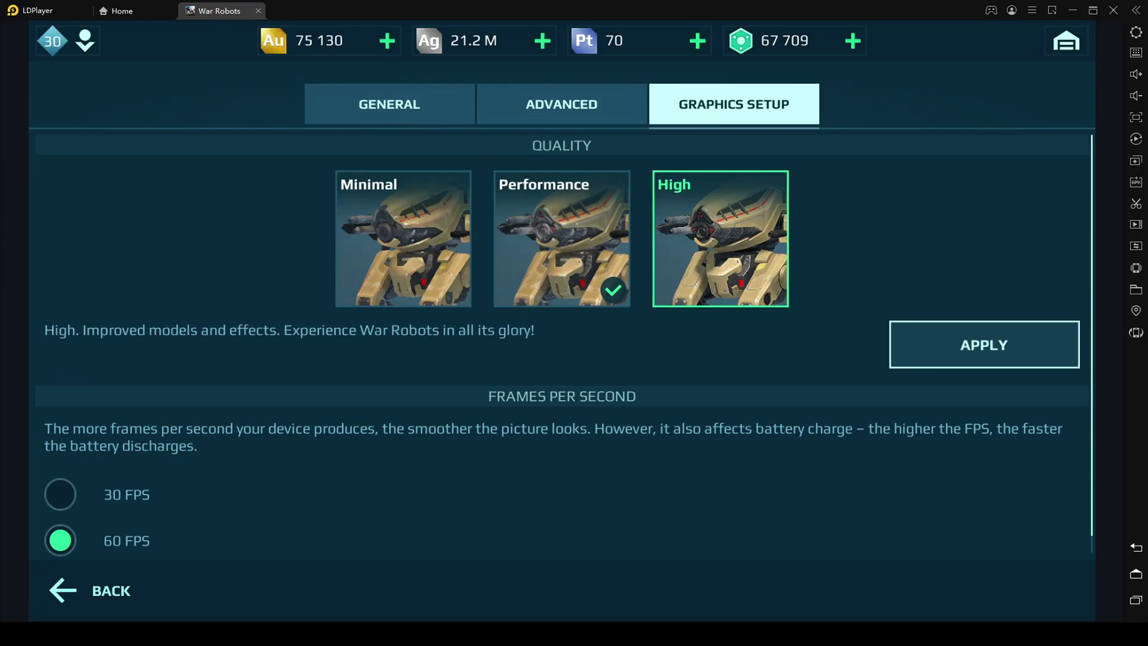
pyautogui.click(983, 344)
pyautogui.click(735, 418)
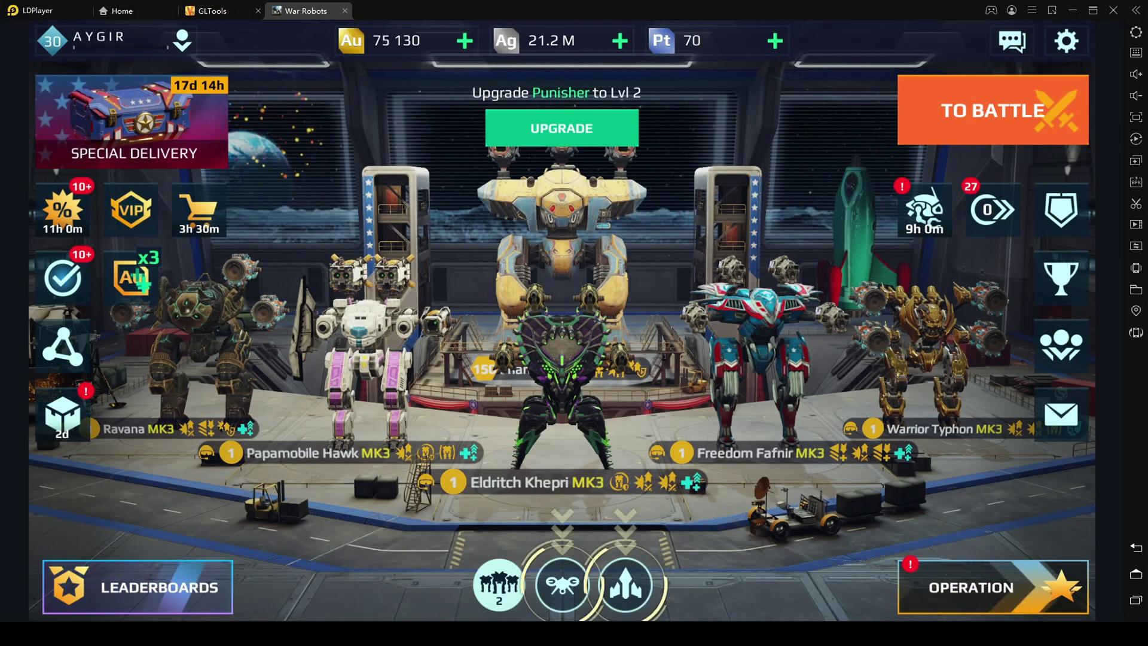
# - Check the graphics quality in the game's graphics setup and switch the frame rate to 30 FPS and back to 60 FPS
pyautogui.click(1066, 40)
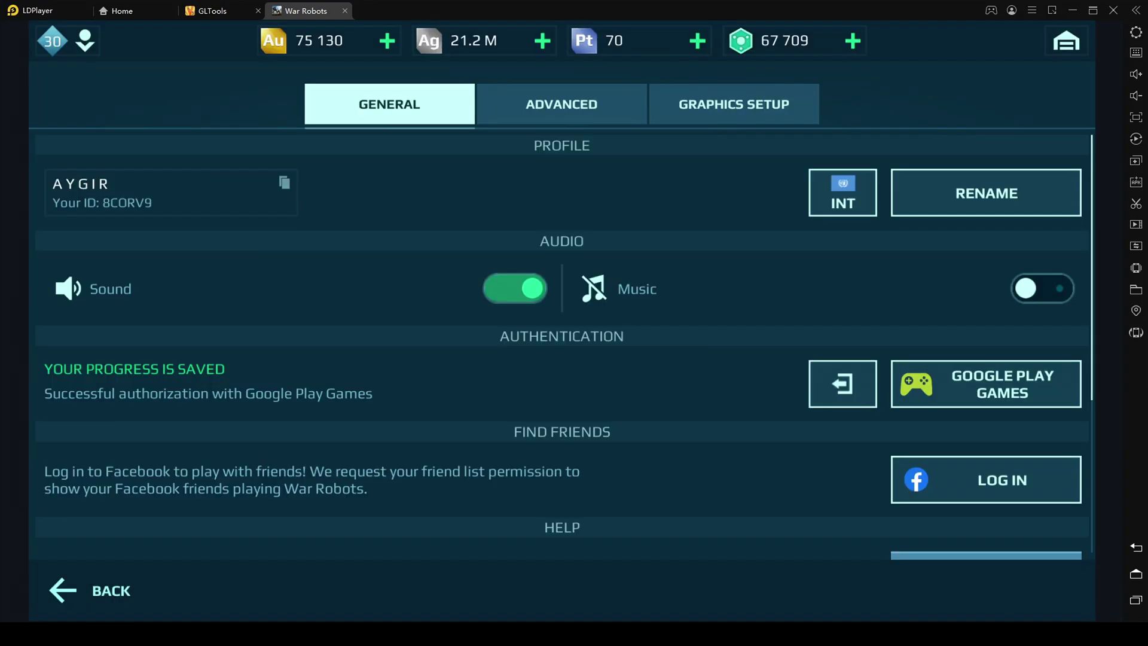
pyautogui.click(734, 104)
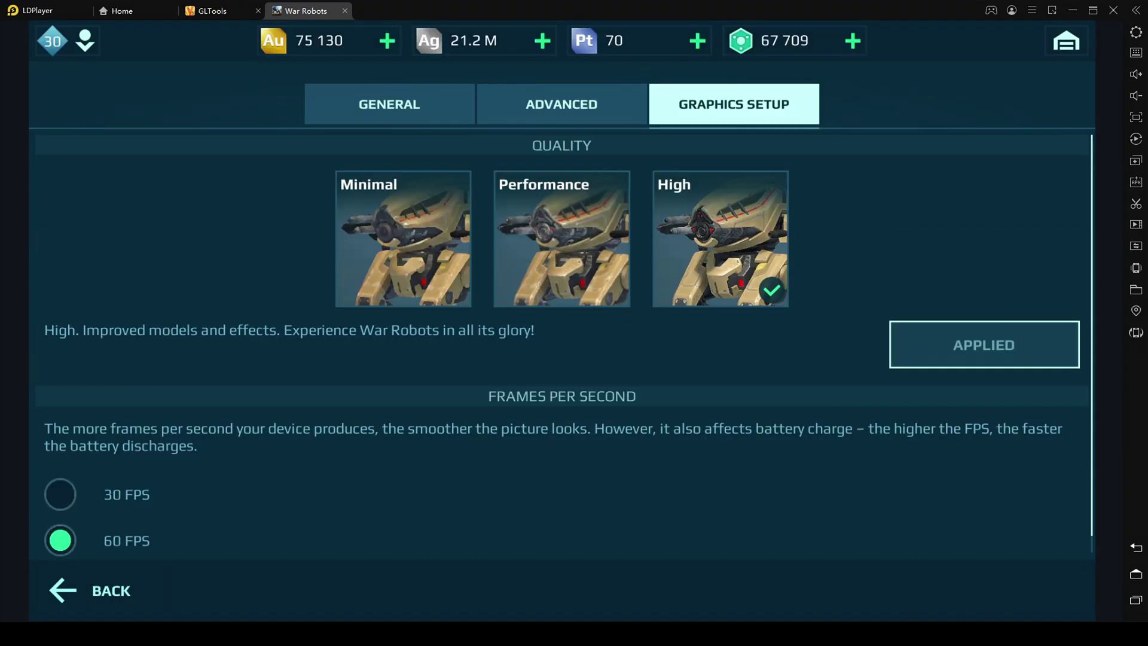
pyautogui.click(59, 494)
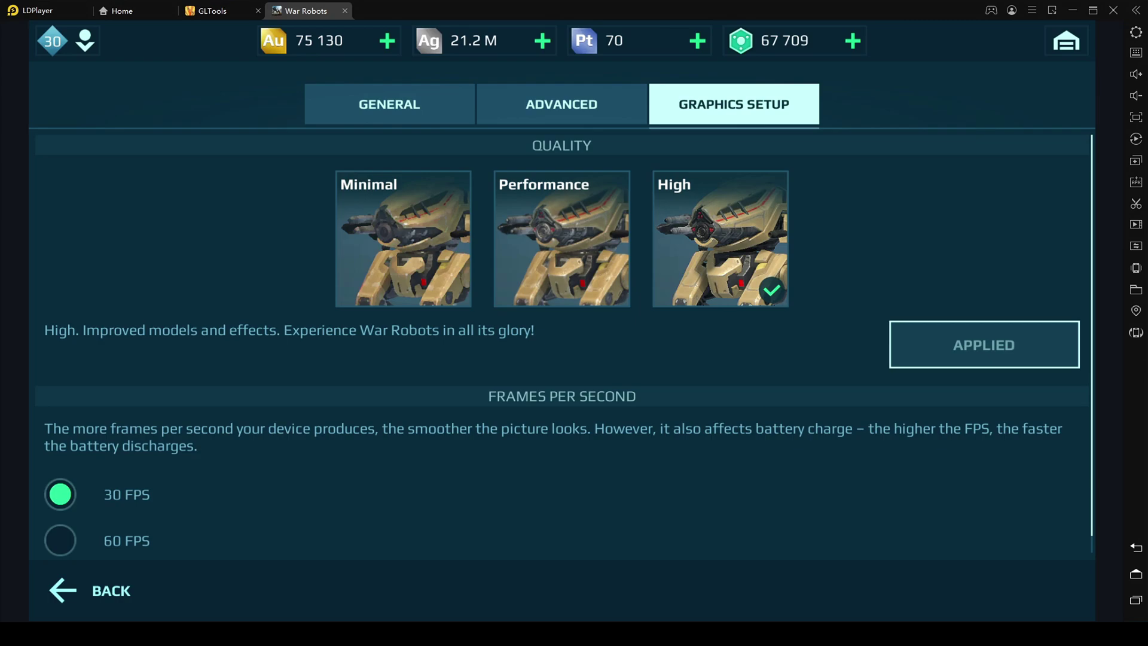
pyautogui.click(60, 540)
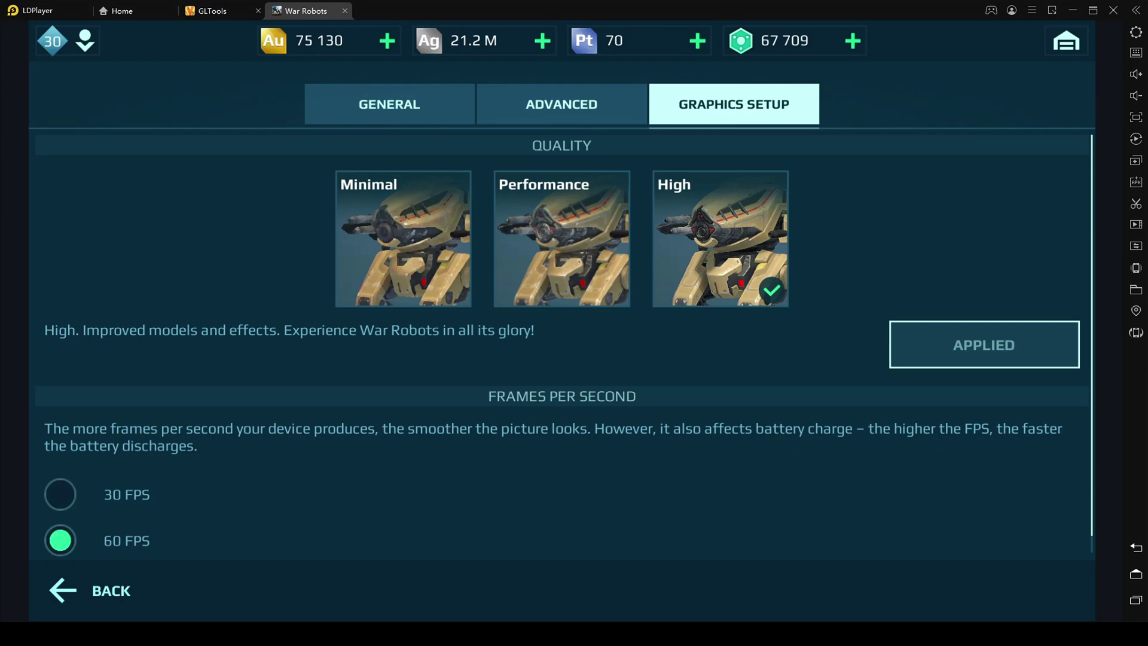